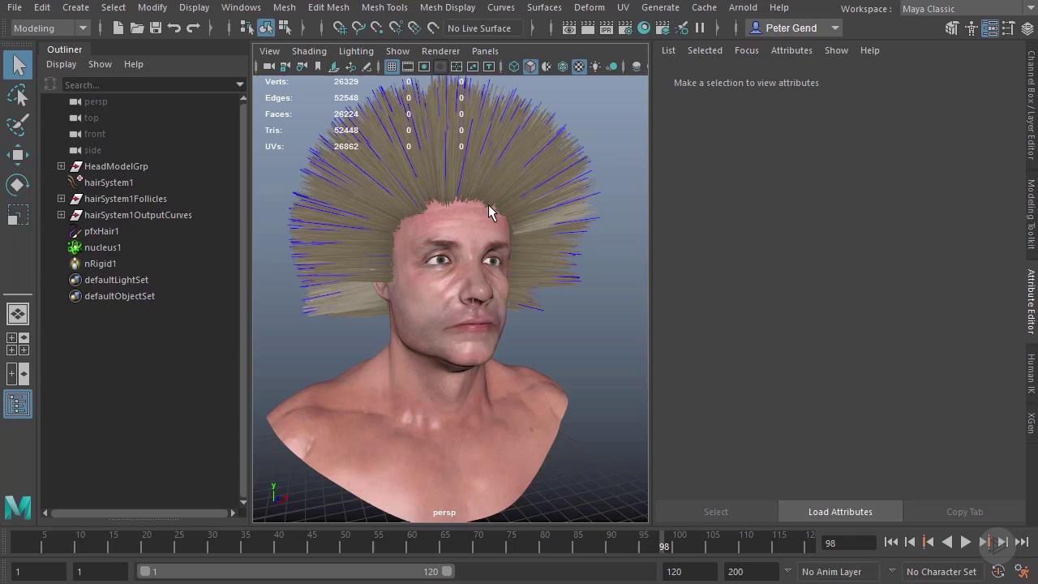
Select hairSystem1, collapse Collisions, and lower its Display Quality to 0 so only the curves show.
alt+right_drag(452, 180, 471, 207)
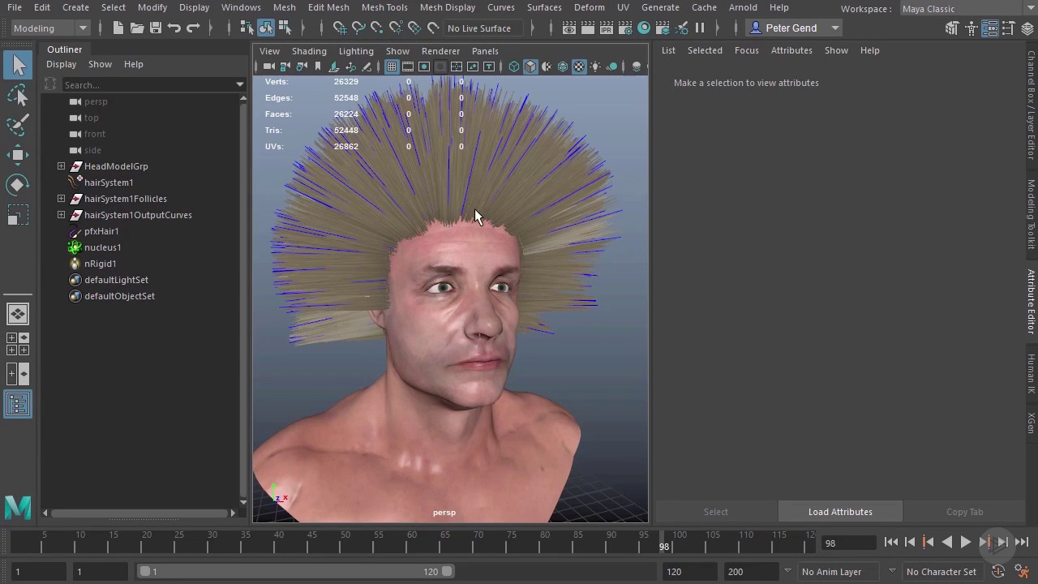
alt+drag(542, 217, 523, 213)
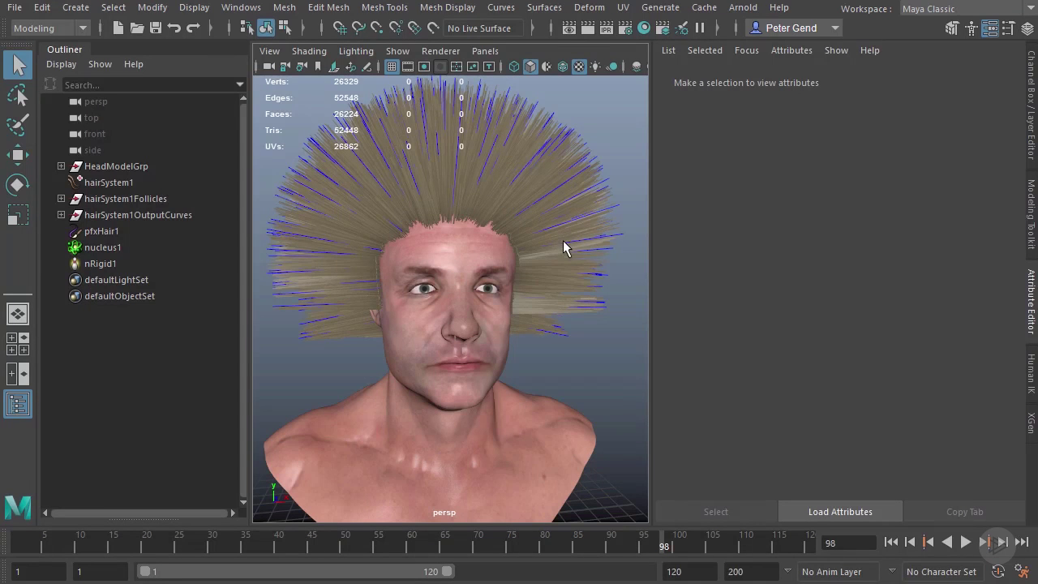
click(106, 184)
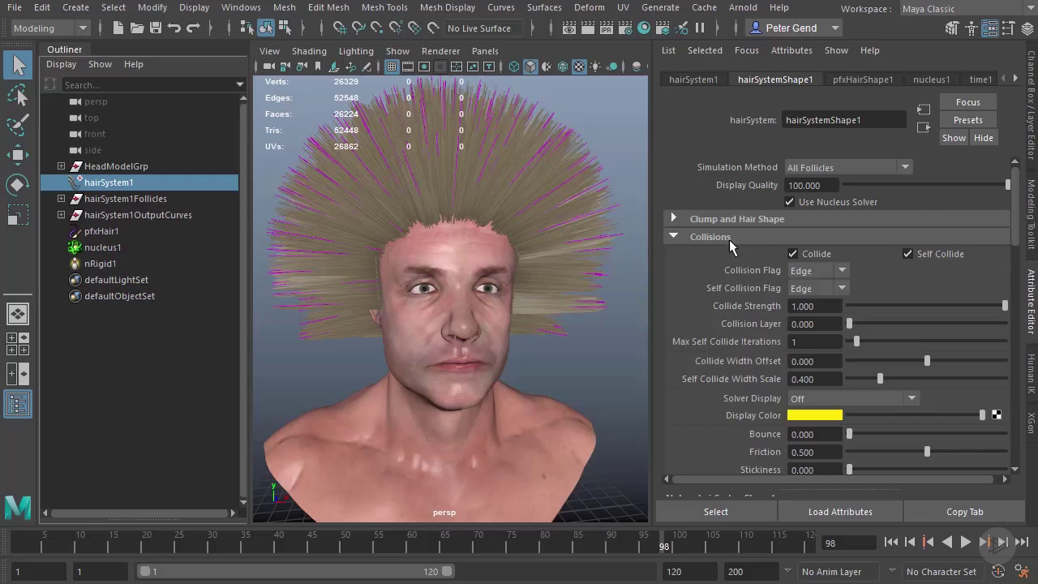
click(730, 236)
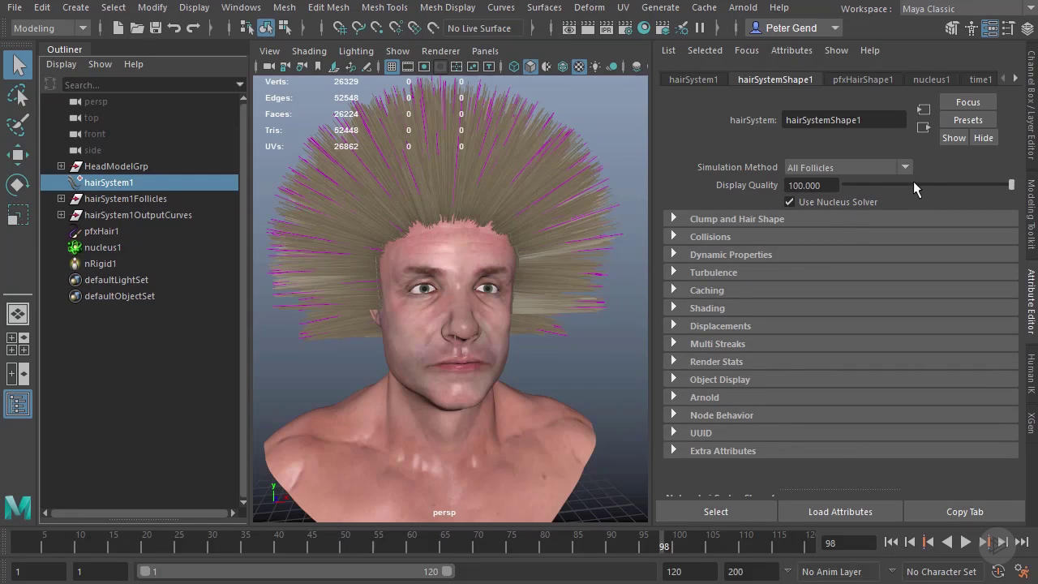
drag(912, 183, 834, 189)
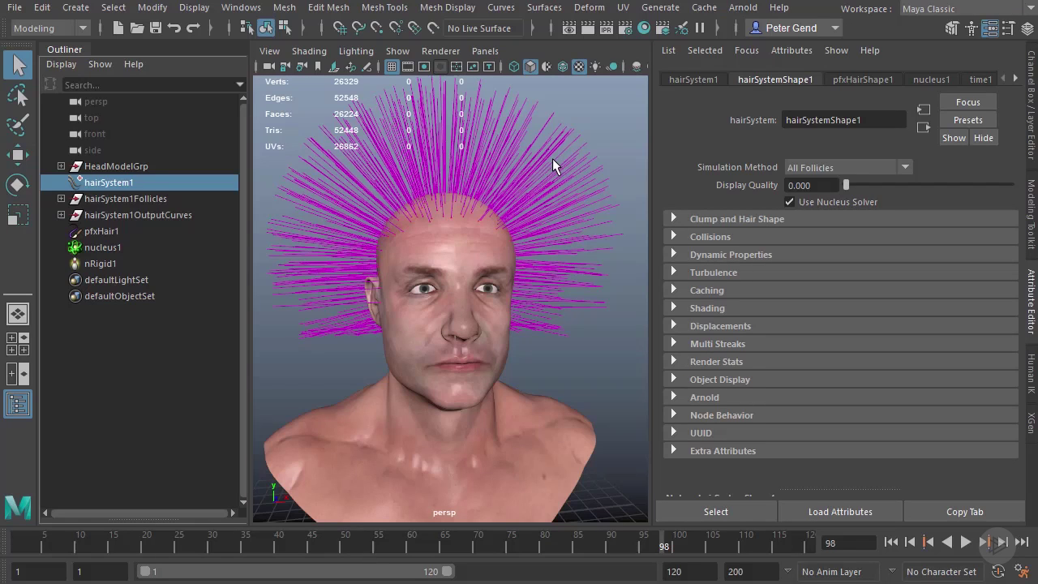
Set the hair system's Solver Display to Self Collision Thickness.
click(687, 237)
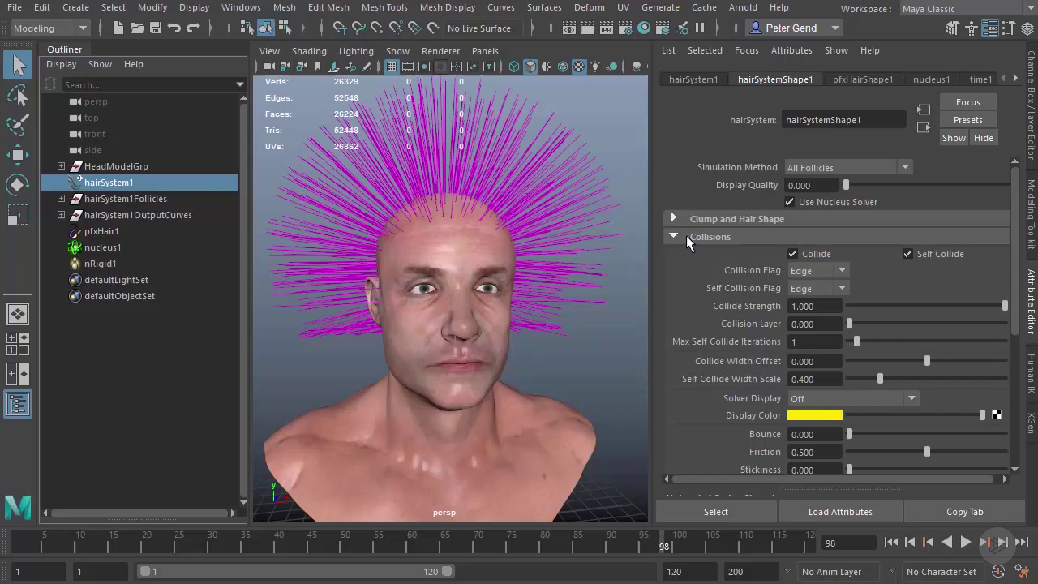
click(803, 398)
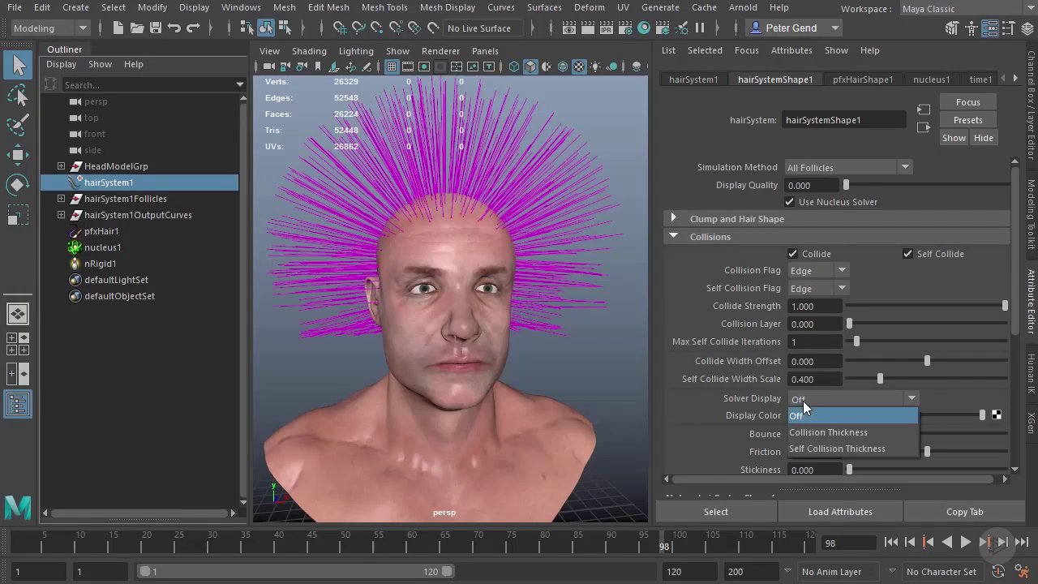
click(814, 432)
click(815, 398)
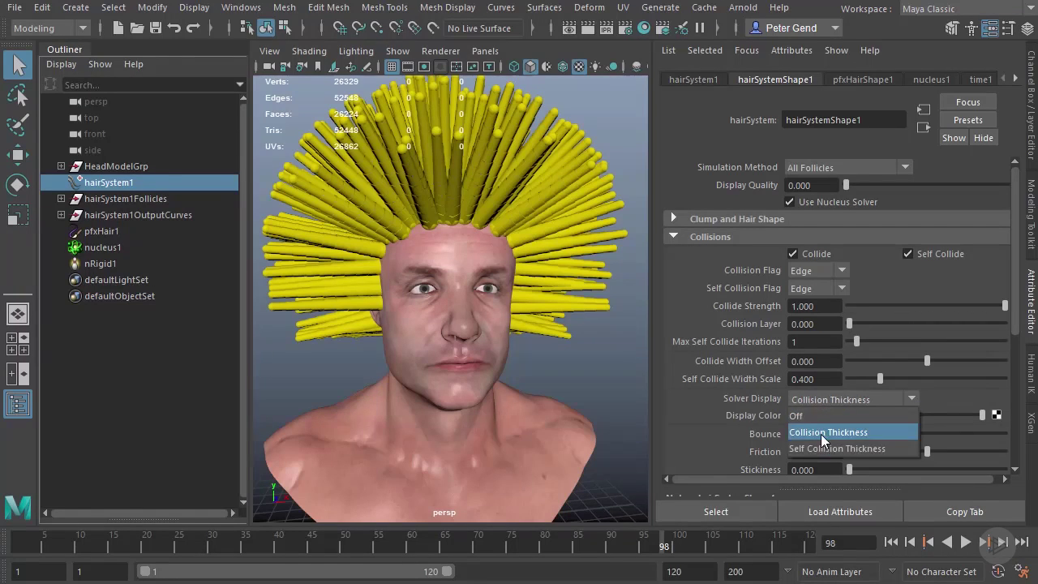
click(822, 443)
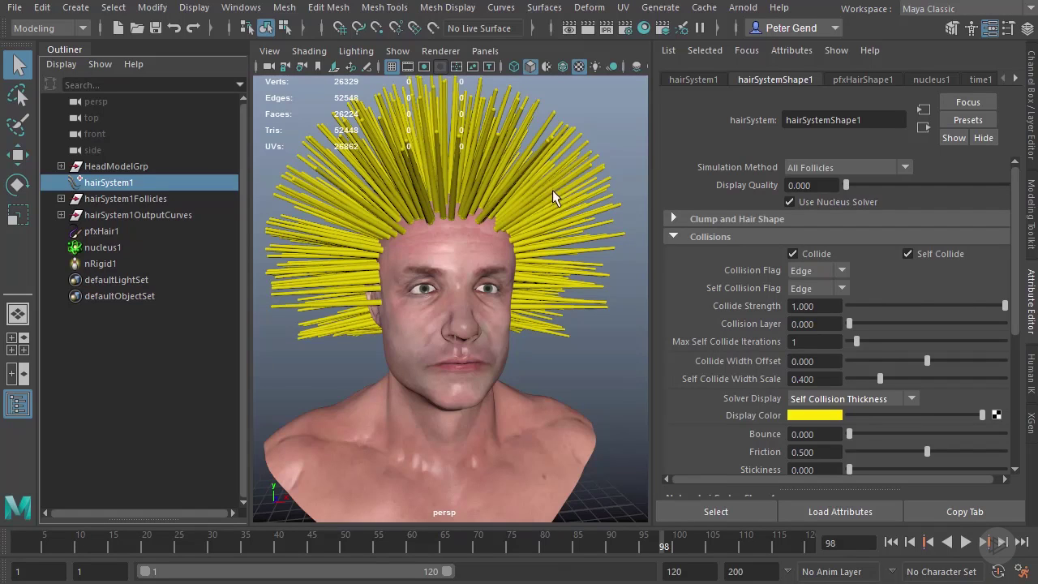
Replay the hair simulation from frame 1 and stop at frame 30 with the hair drooping.
click(964, 541)
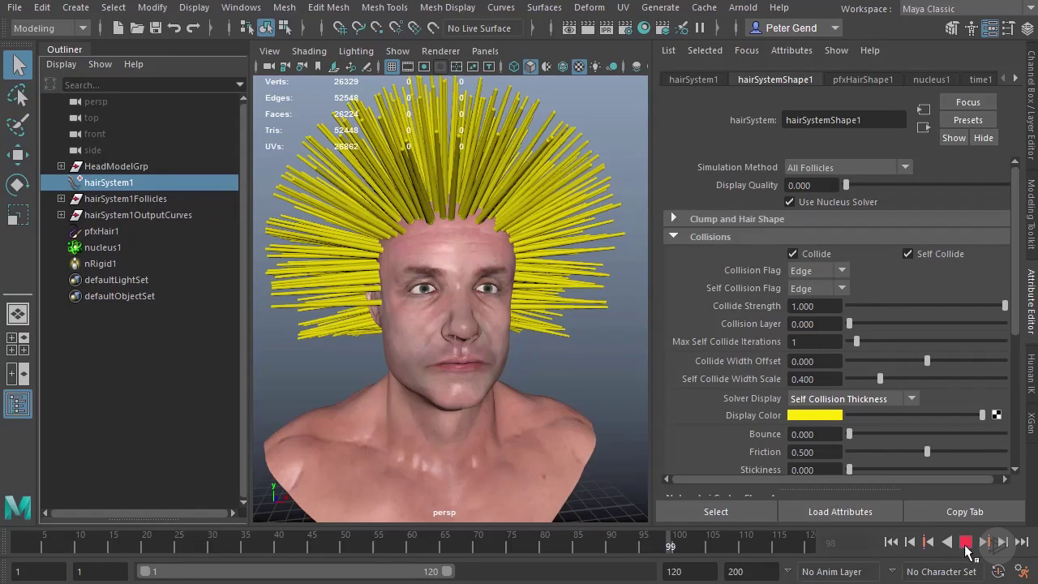
click(891, 542)
click(964, 542)
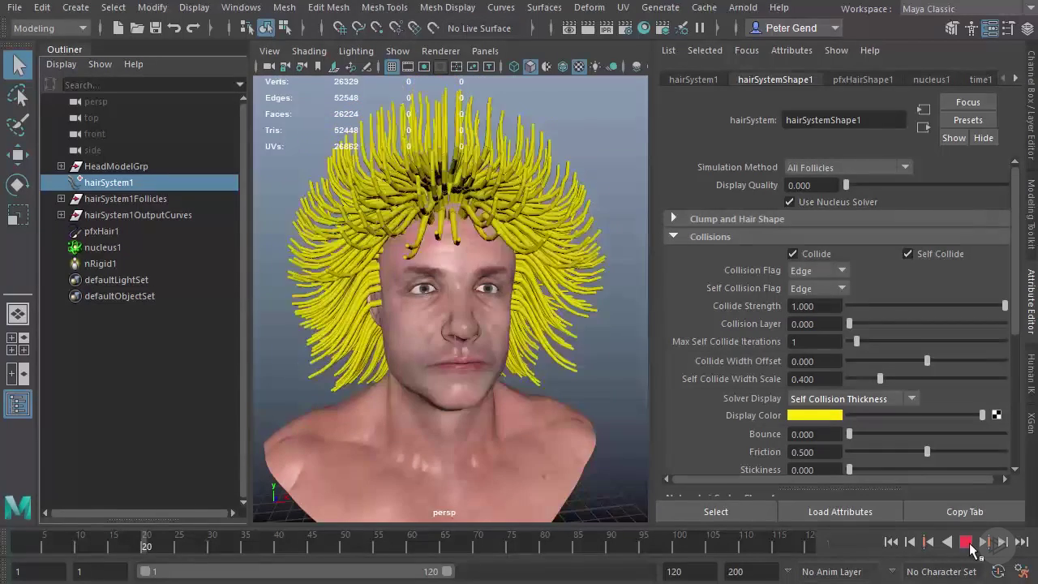
click(964, 543)
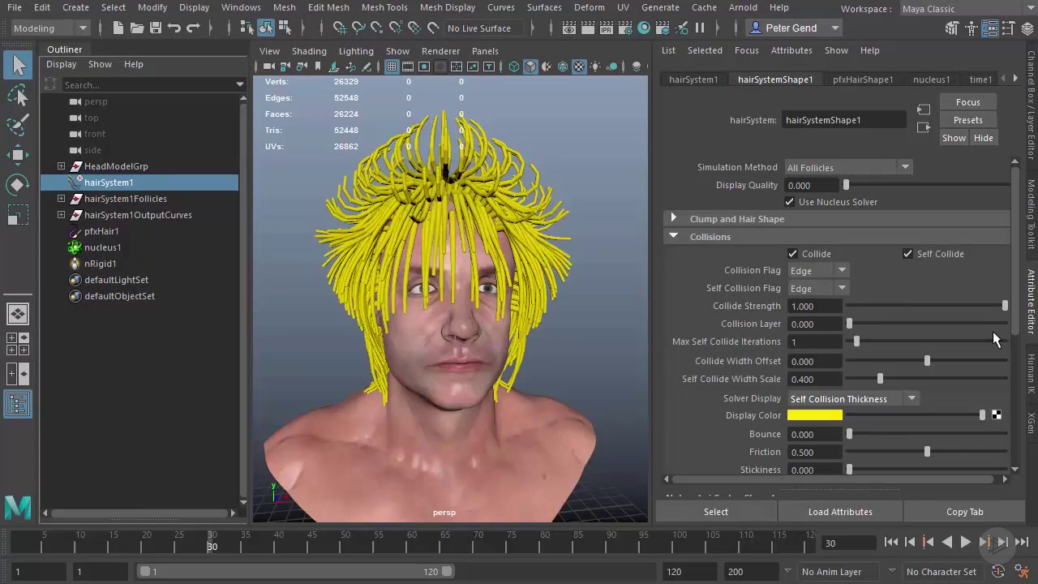
click(766, 234)
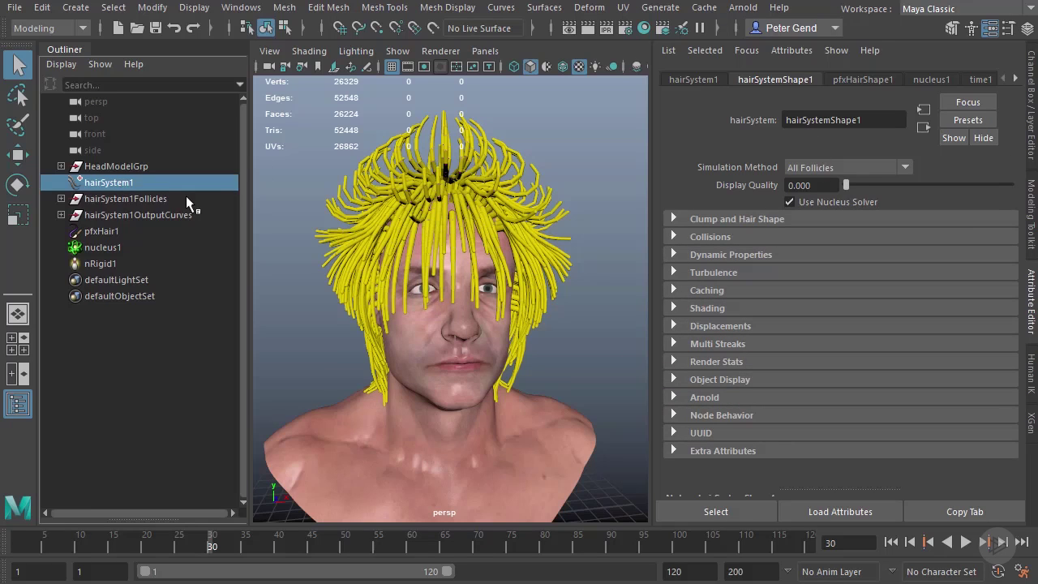
Show nucleus1's settings, rewind to frame 1, and switch the menu set to FX.
click(128, 243)
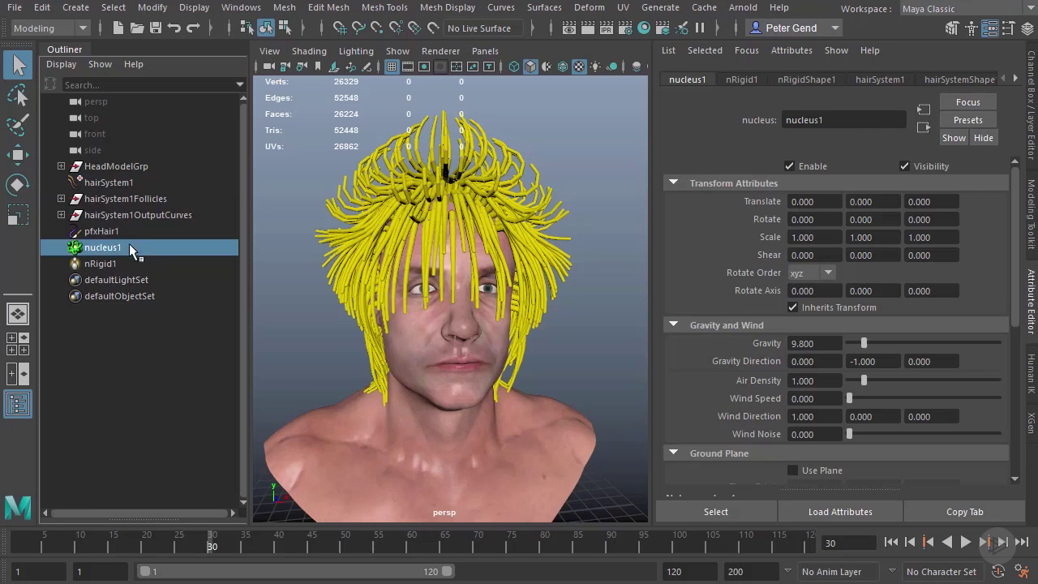
click(890, 542)
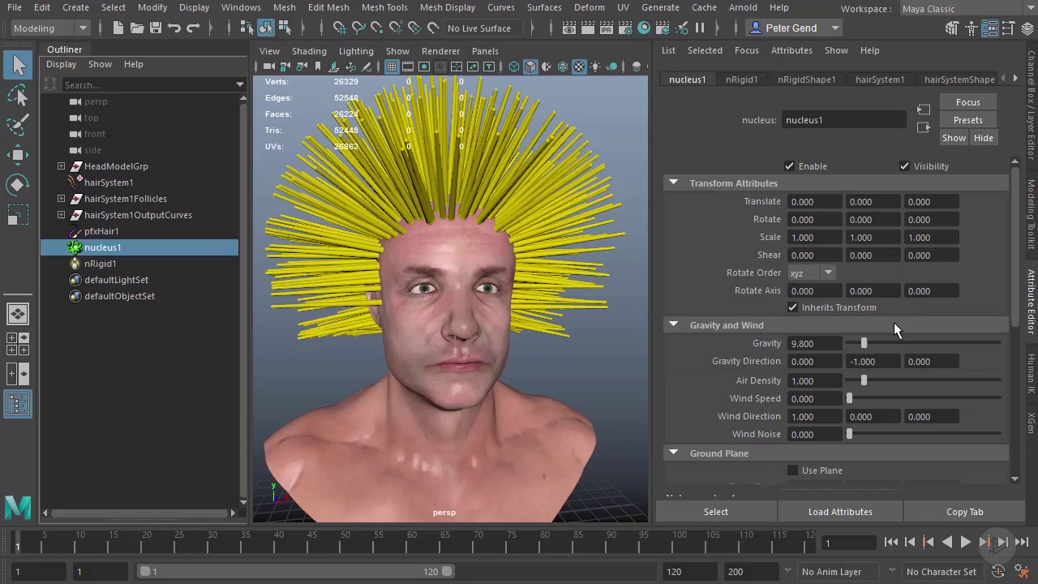
click(49, 27)
click(54, 86)
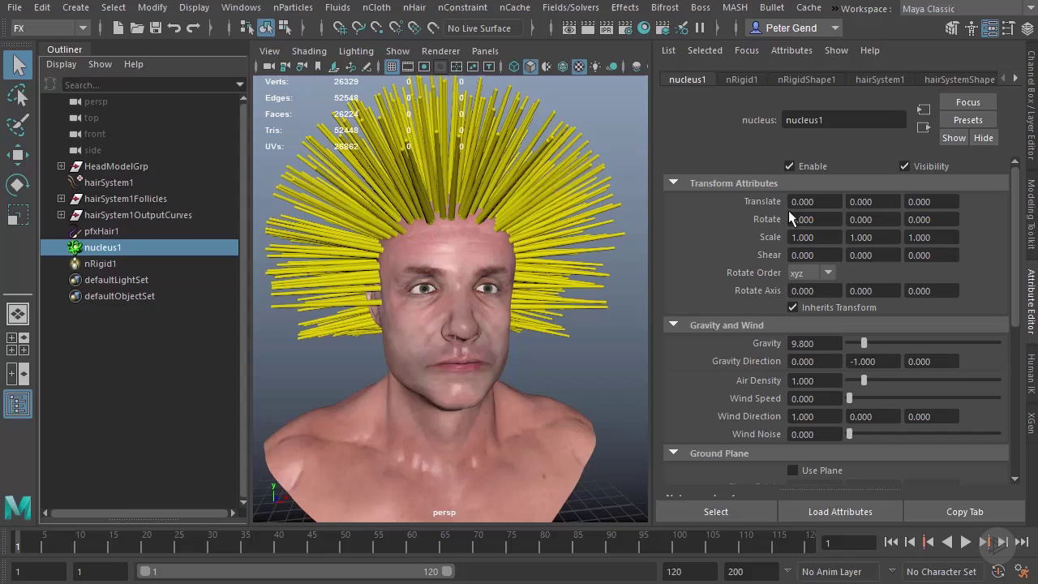
mouse_move(1011, 236)
mouse_down()
mouse_move(1015, 252)
mouse_move(1015, 226)
mouse_up()
alt+drag(524, 305, 465, 454)
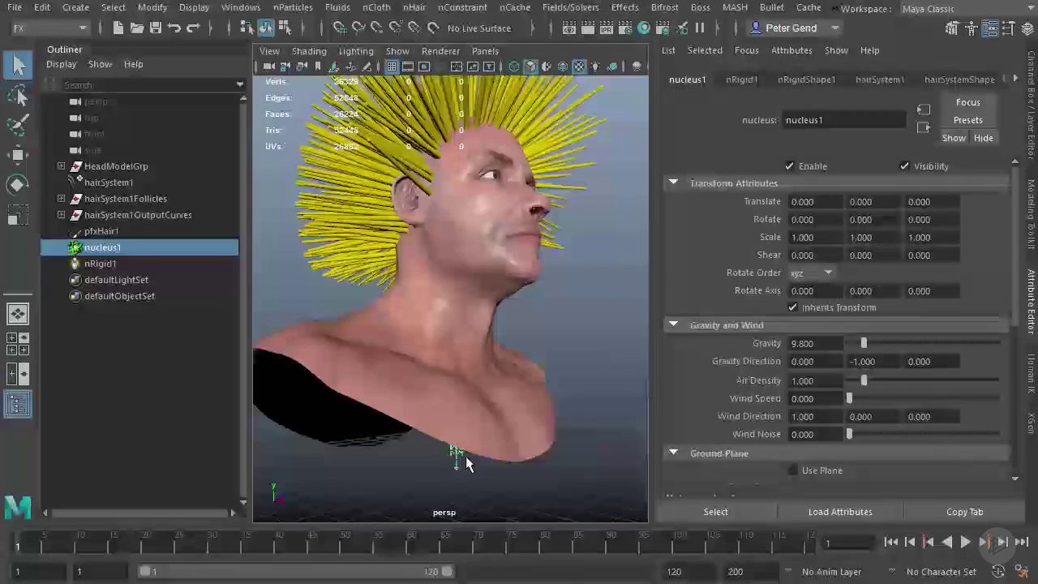
click(774, 185)
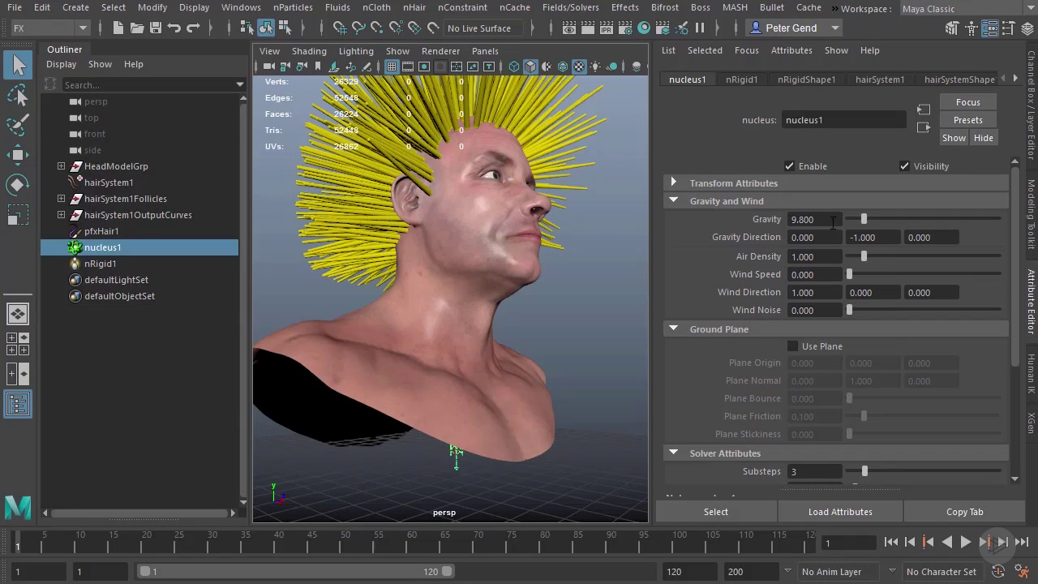
click(815, 274)
alt+drag(480, 202, 499, 185)
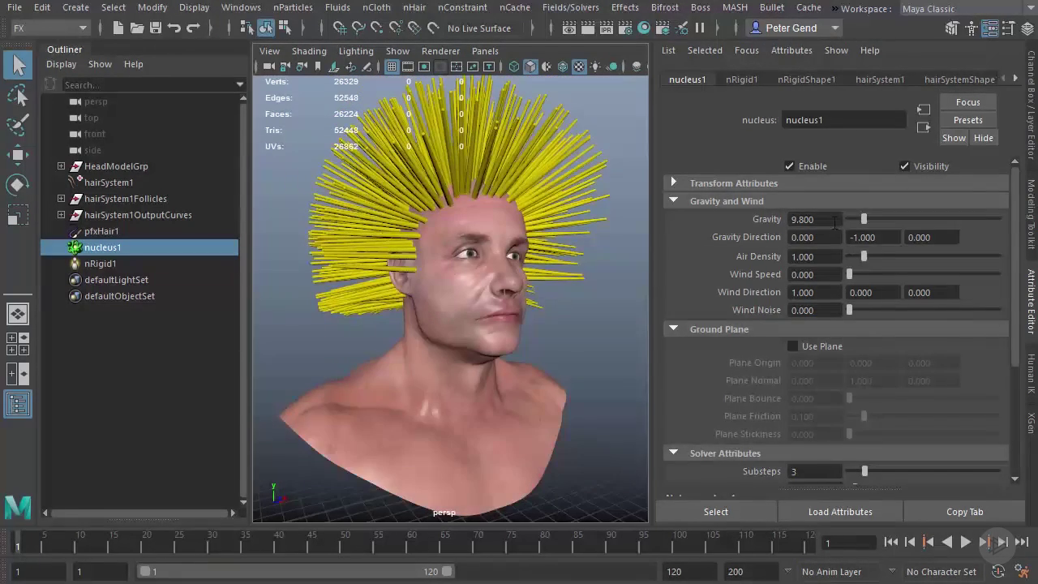
drag(864, 219, 930, 219)
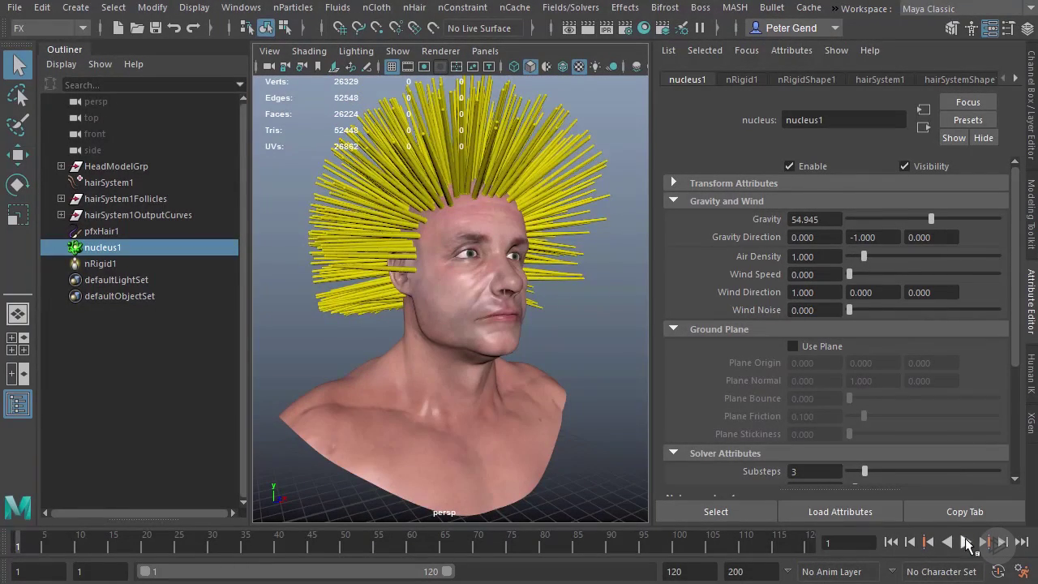
click(965, 540)
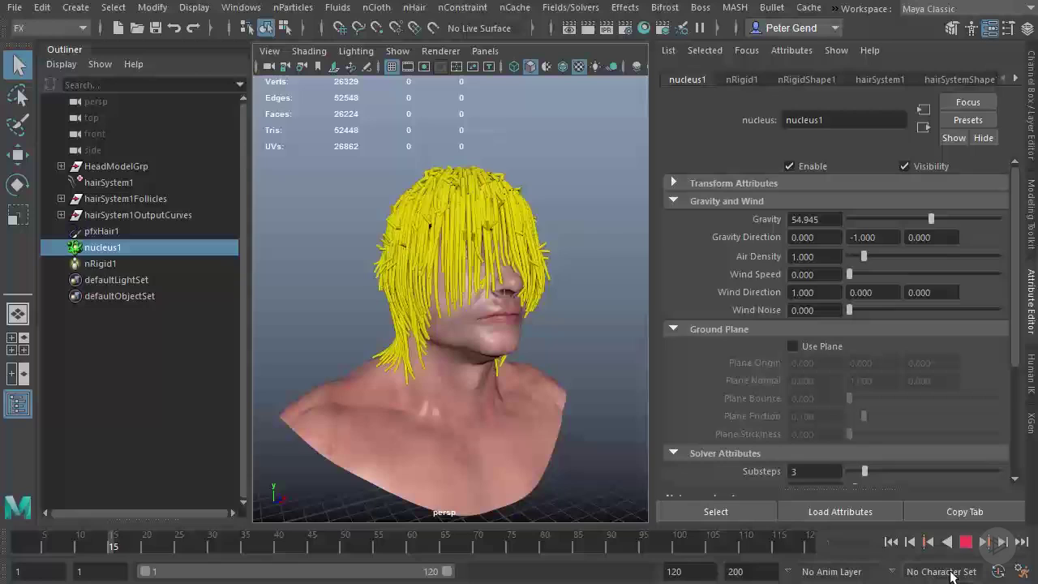
key(Escape)
alt+drag(495, 295, 494, 300)
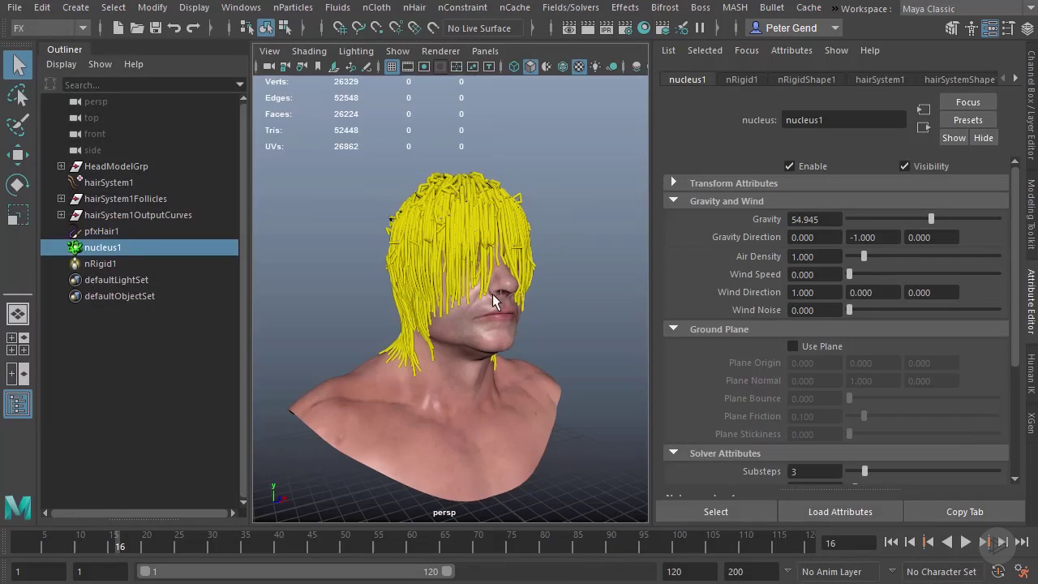
key(ctrl+z)
double_click(821, 221)
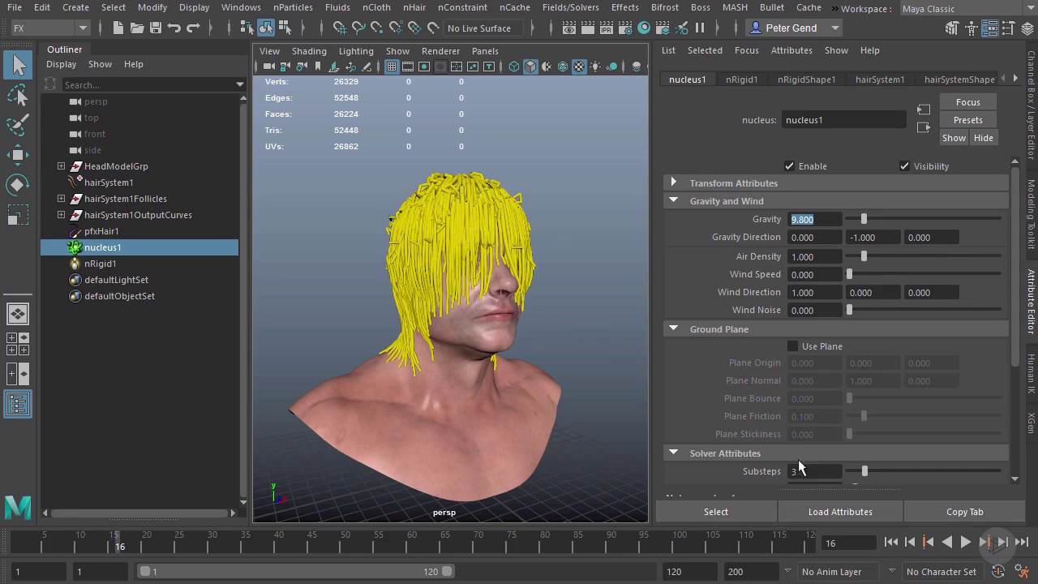
click(891, 542)
double_click(876, 237)
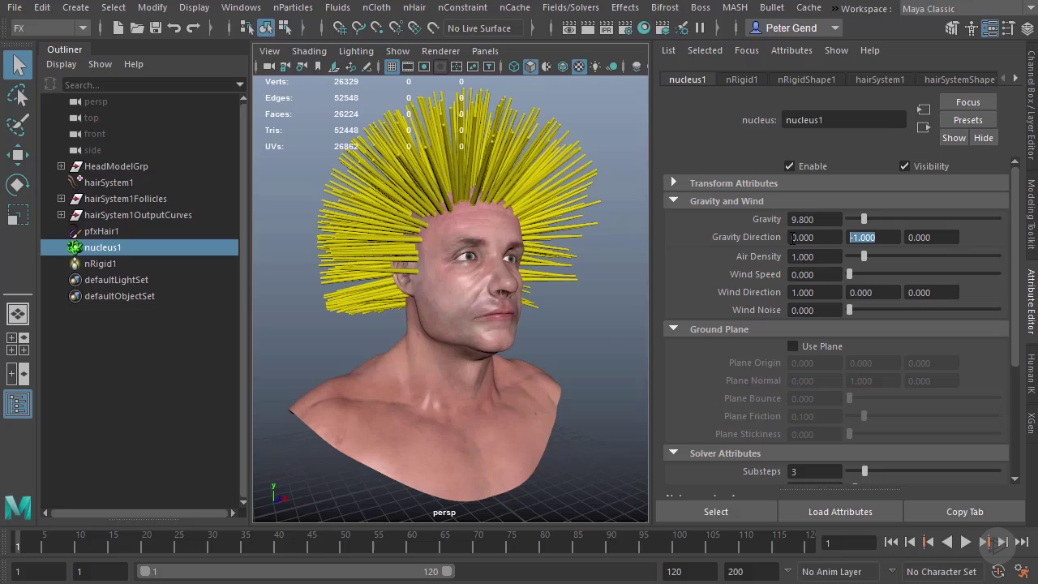
click(835, 236)
double_click(890, 236)
click(824, 257)
double_click(803, 257)
Set nucleus Air Density to 20 and play the simulation.
text(20)
key(Return)
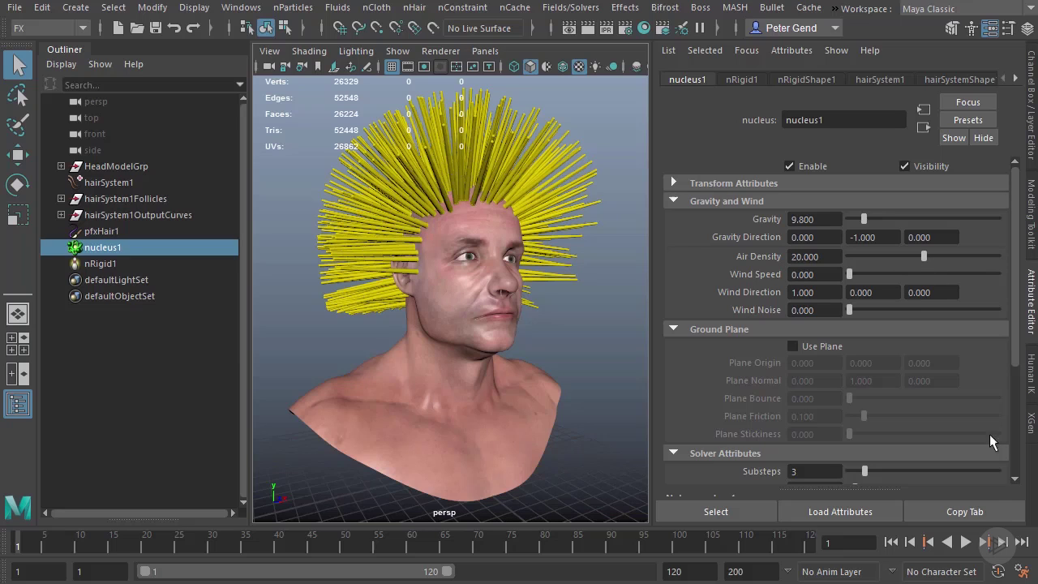
click(965, 541)
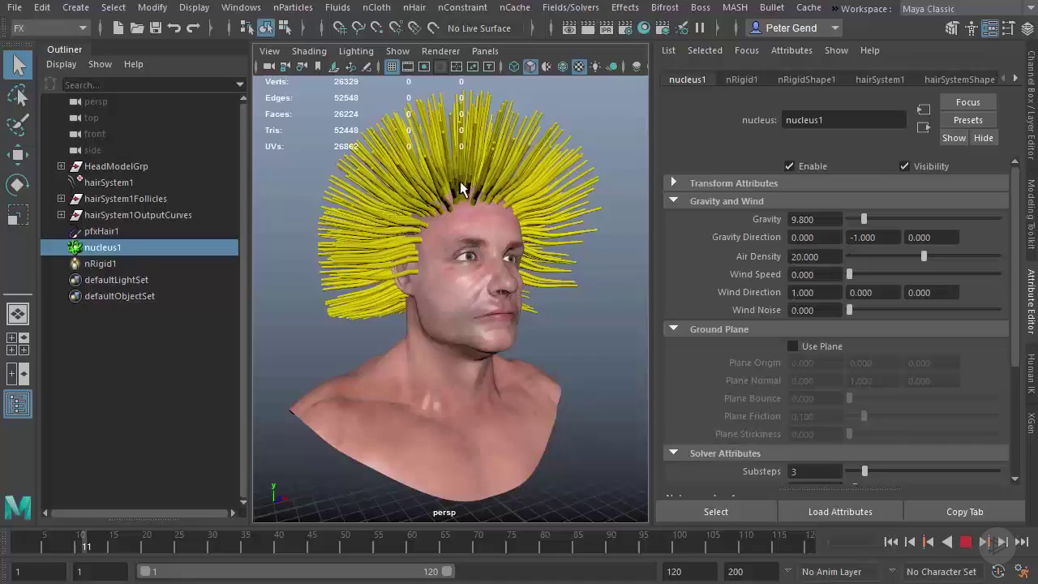
alt+drag(459, 181, 472, 159)
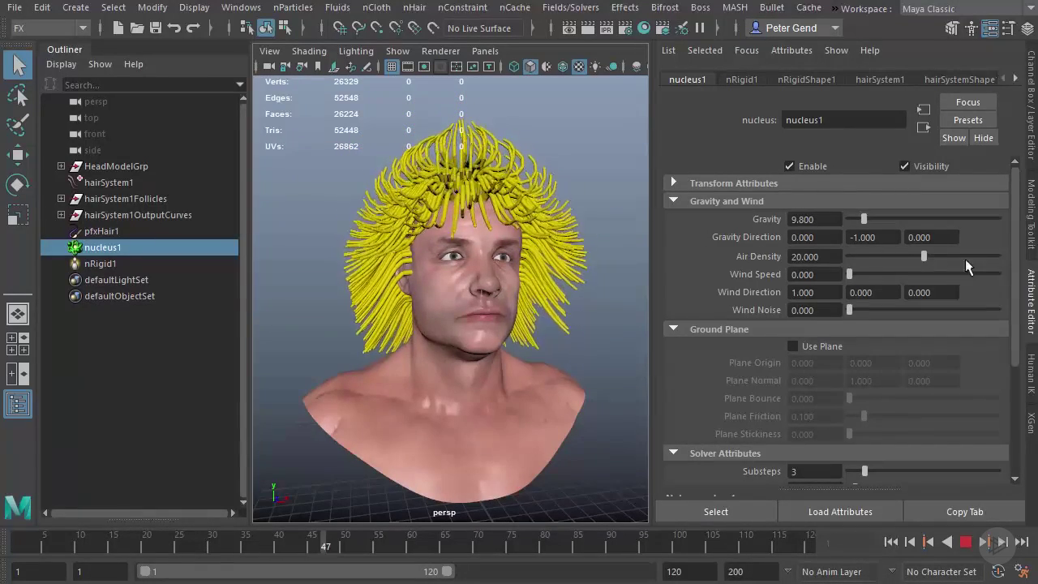
Raise Air Density to 40, replay from the start, then set Air Density back to 1.
drag(965, 259, 1020, 268)
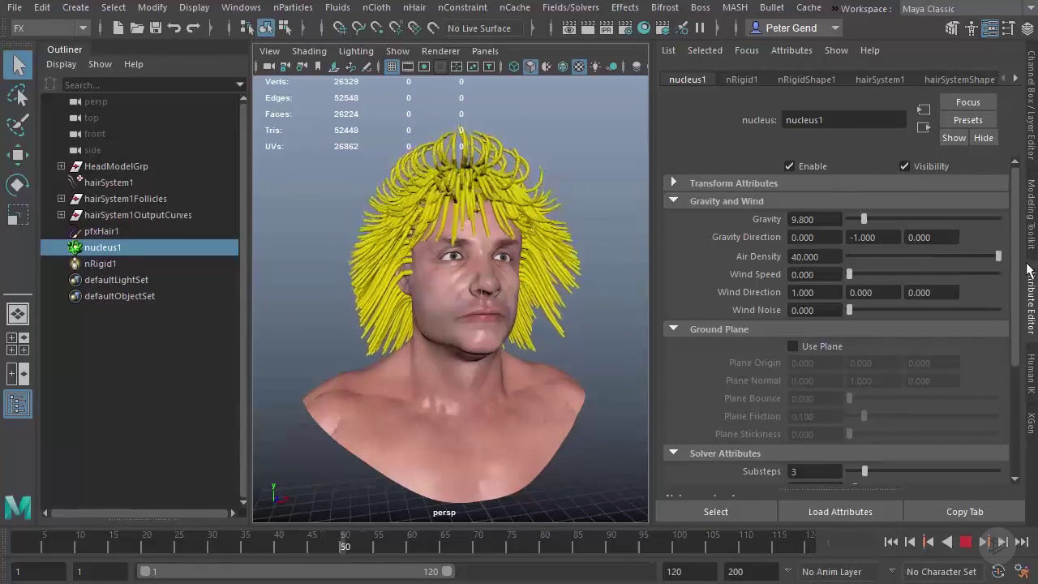
click(893, 542)
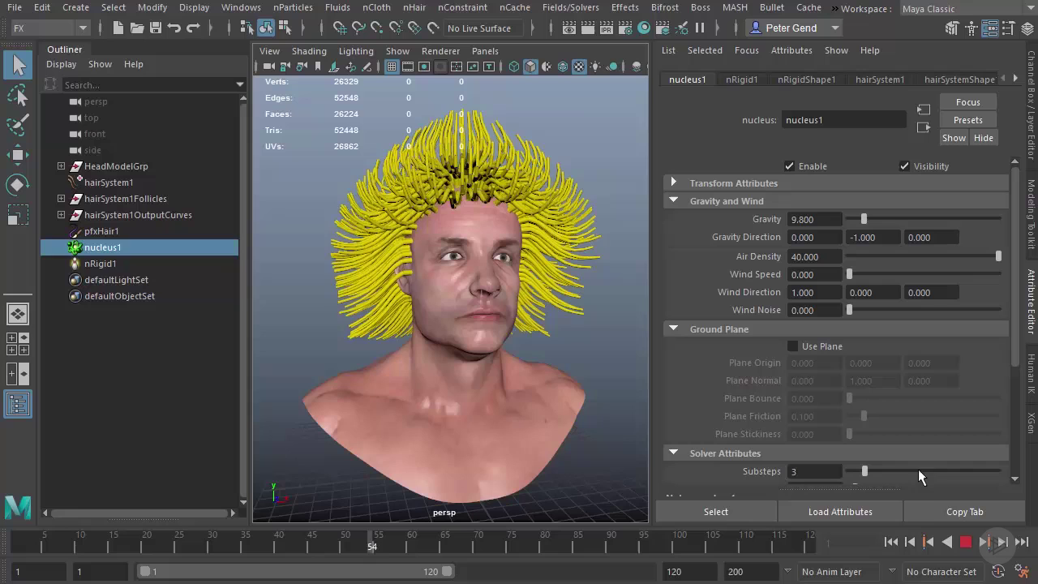
click(965, 542)
click(837, 256)
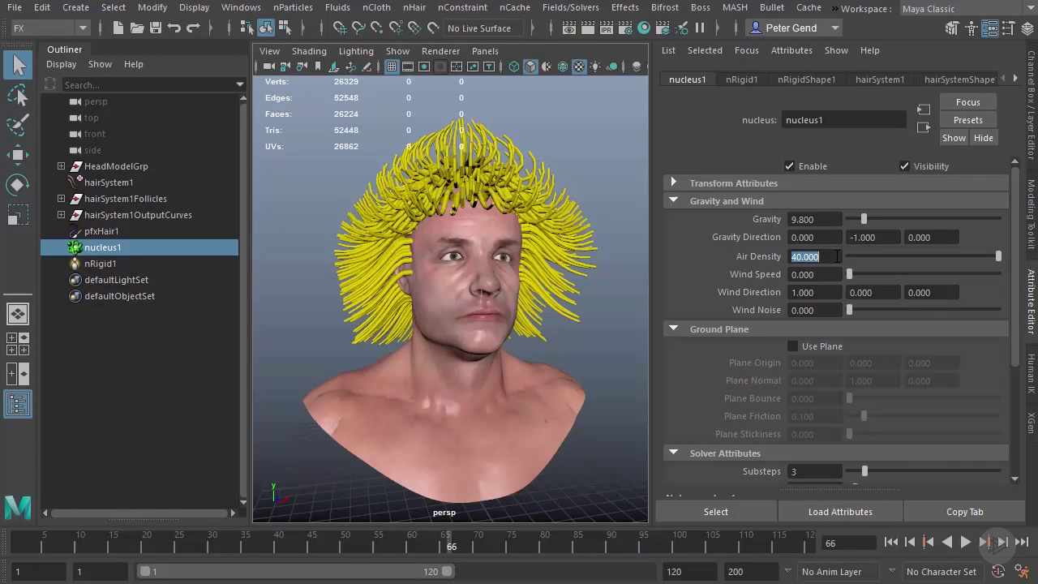
text(1)
click(825, 274)
Test wind with Wind Speed about 33.5 plus added Wind Noise, stopping at frame 88.
drag(847, 271, 948, 284)
click(811, 293)
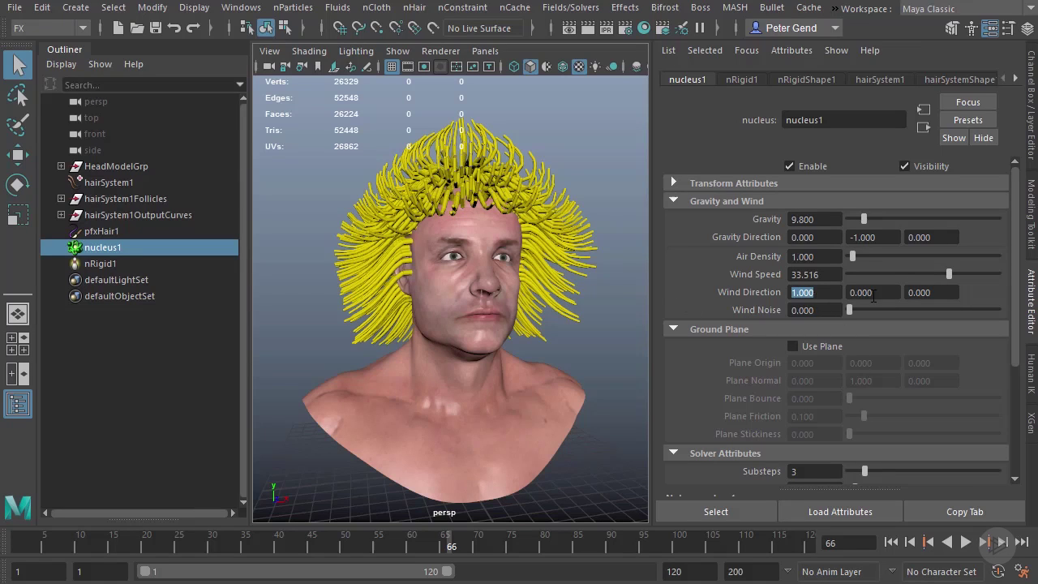
key(Tab)
key(Tab)
click(890, 542)
click(962, 543)
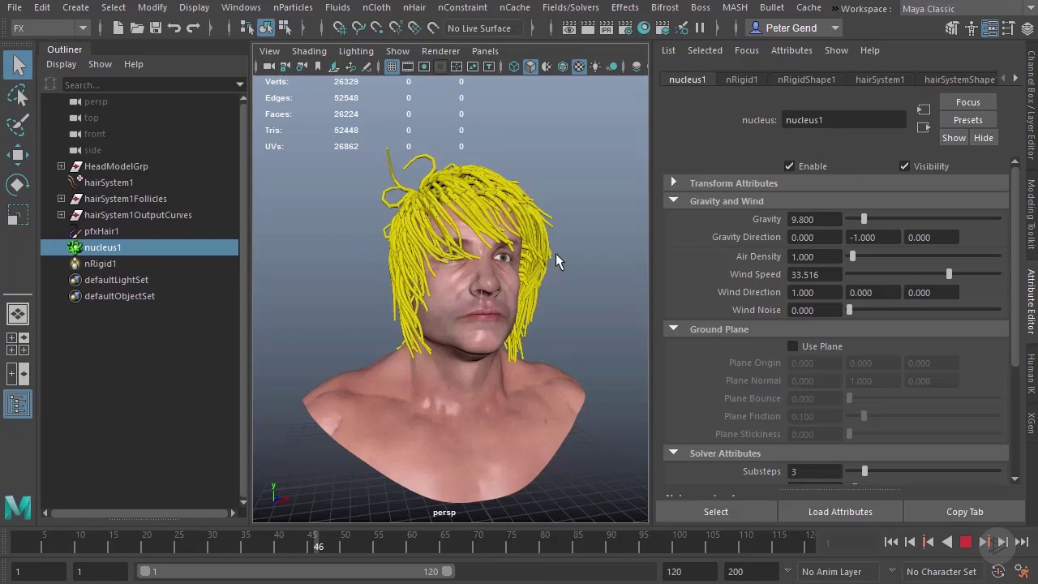
drag(848, 309, 941, 311)
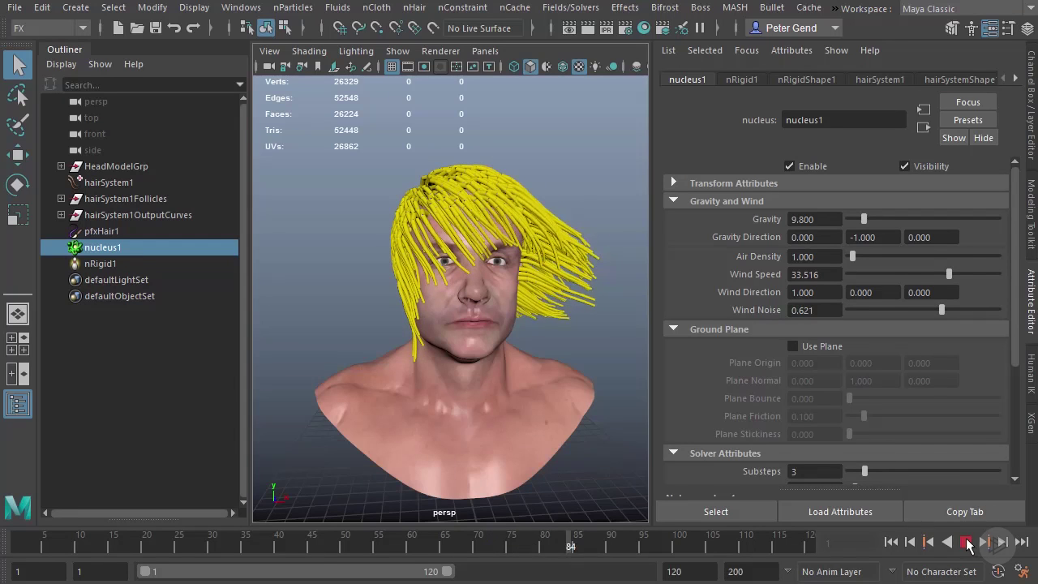
key(Escape)
Reset Wind Noise and Wind Speed to 0 and enable the nucleus Use Plane ground plane.
double_click(813, 304)
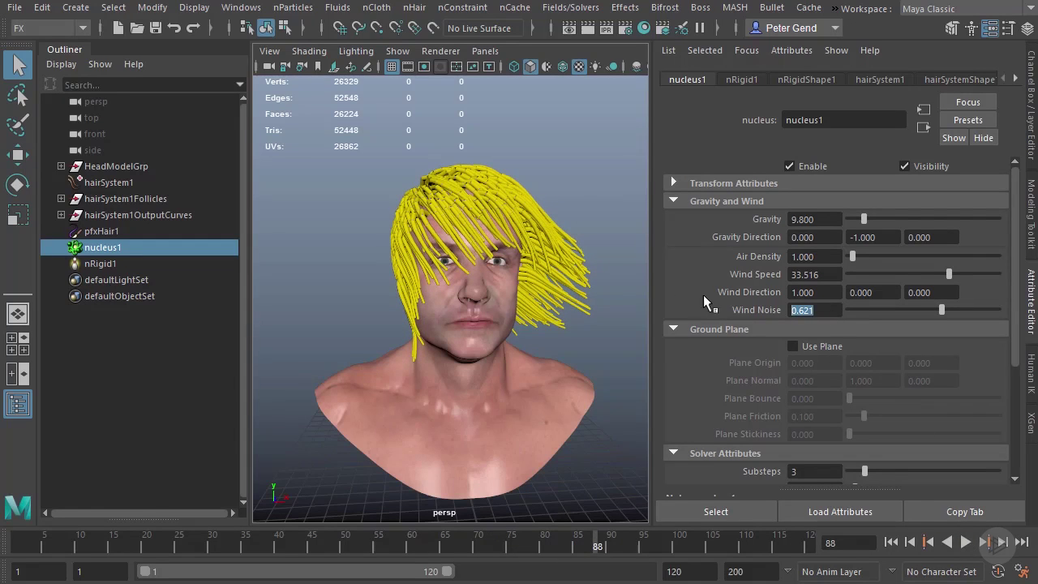
text(0)
drag(853, 269, 826, 271)
click(792, 346)
alt+drag(475, 301, 329, 444)
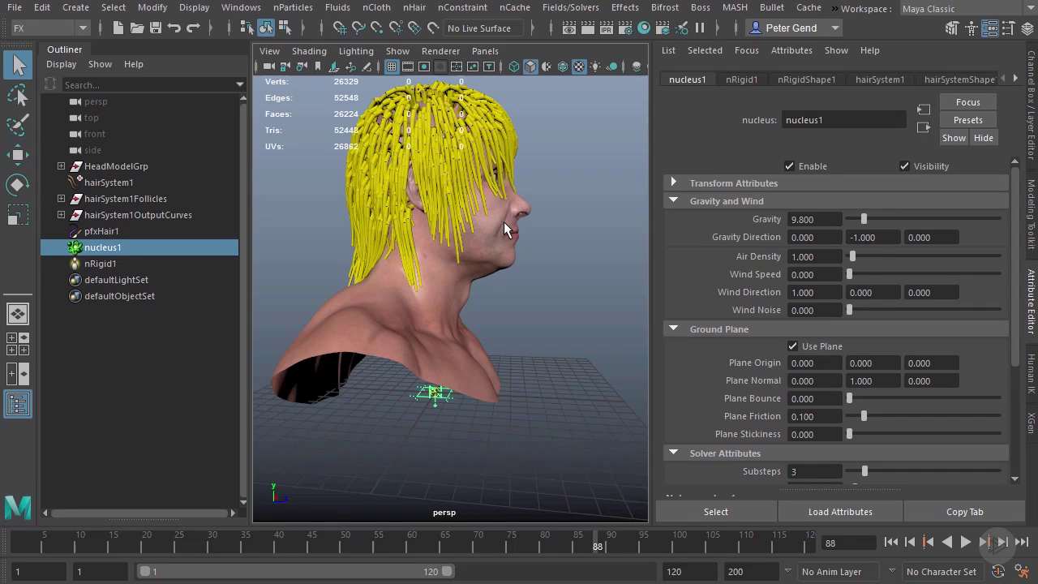
Rewind to frame 1 and switch the nucleus ground plane off.
click(890, 541)
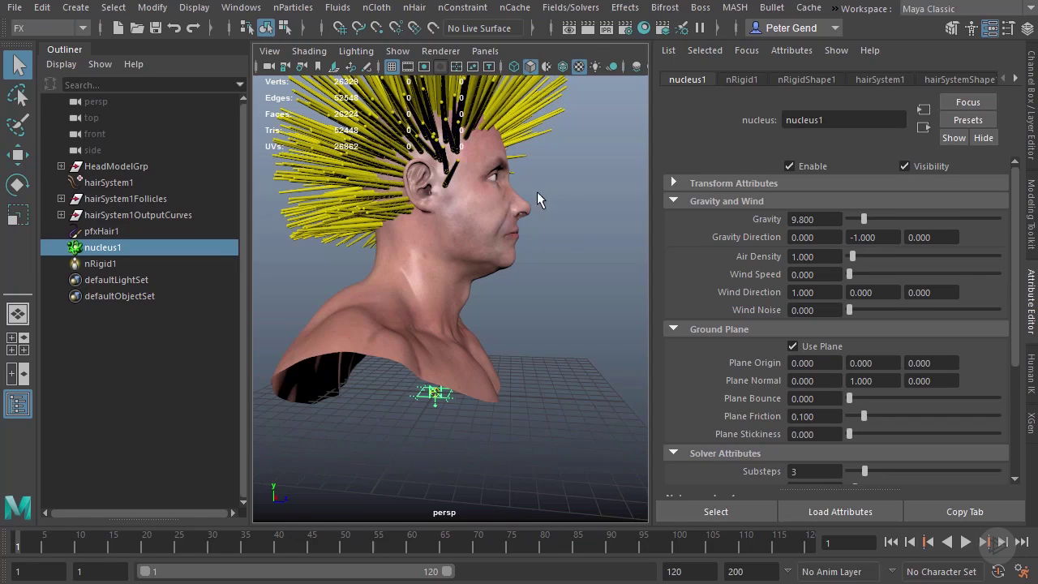
click(792, 346)
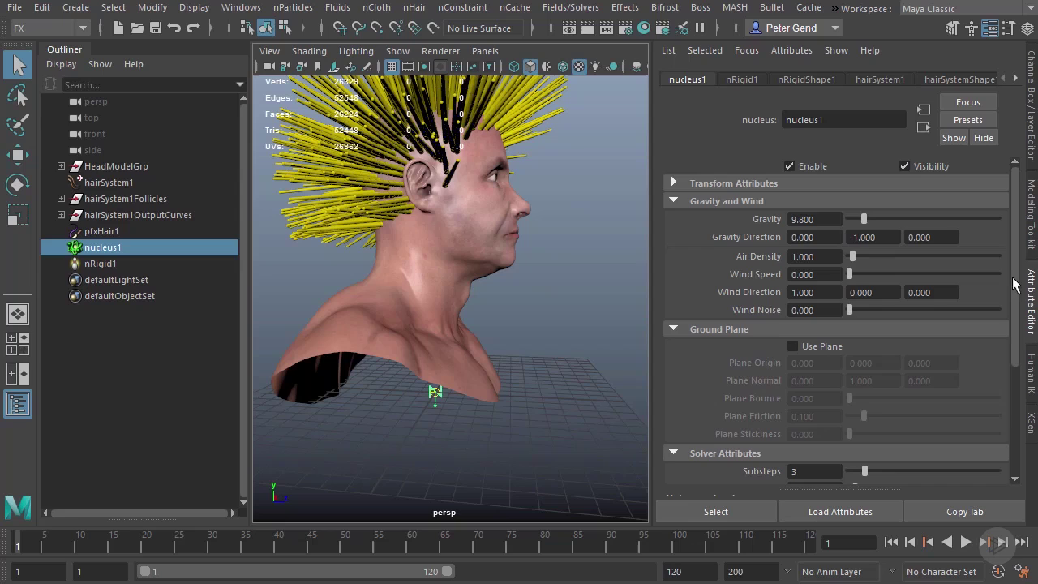
drag(1015, 288, 953, 347)
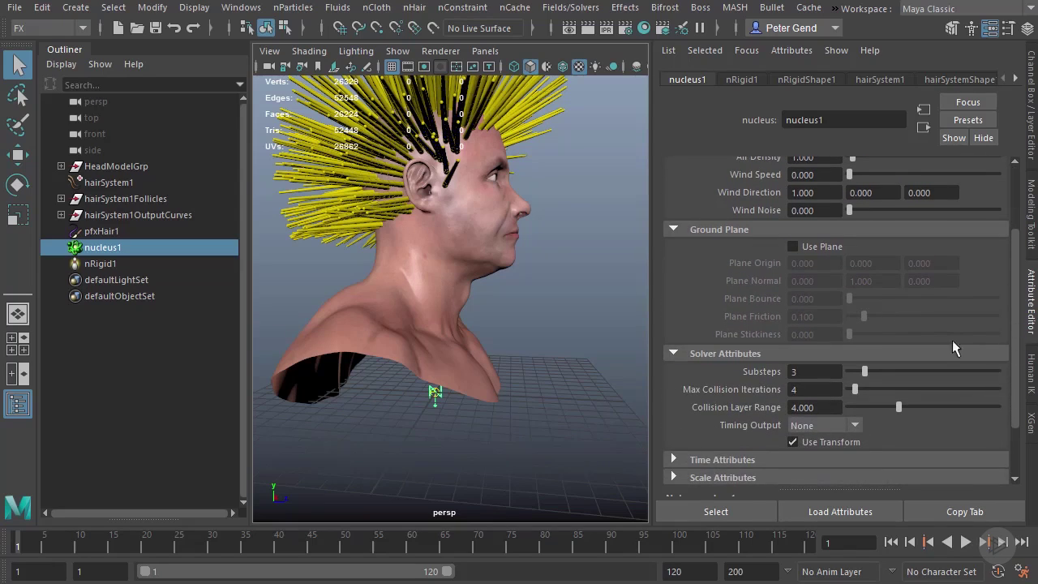
double_click(817, 372)
double_click(798, 389)
key(Return)
alt+drag(554, 177, 535, 202)
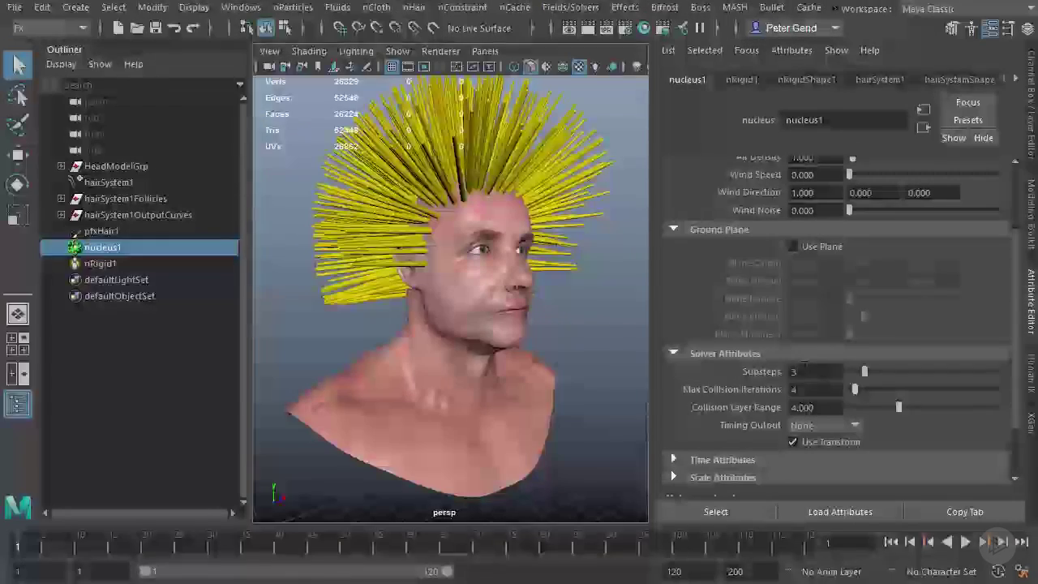
click(805, 386)
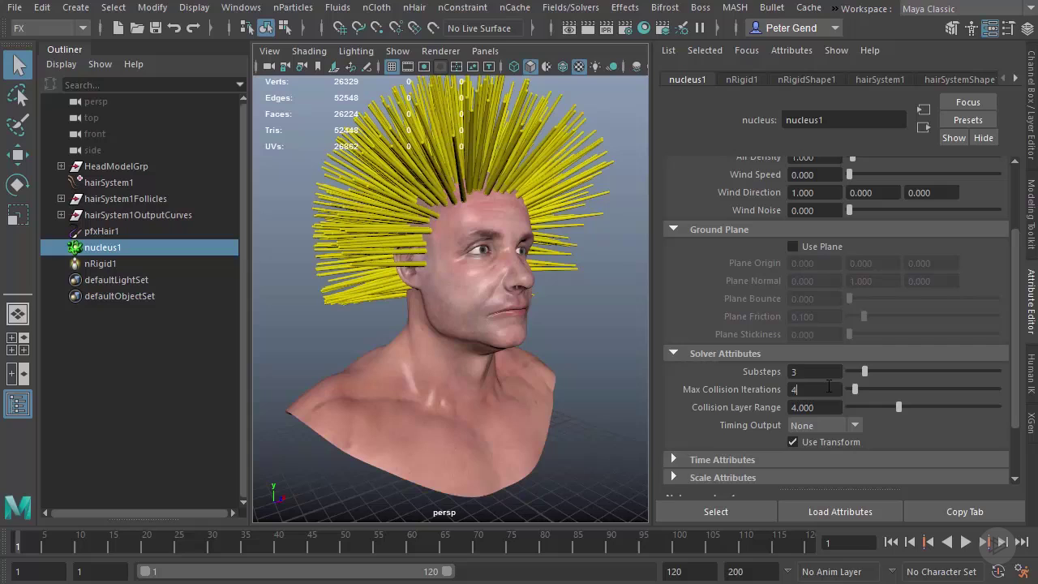
key(Return)
drag(1018, 350, 1020, 390)
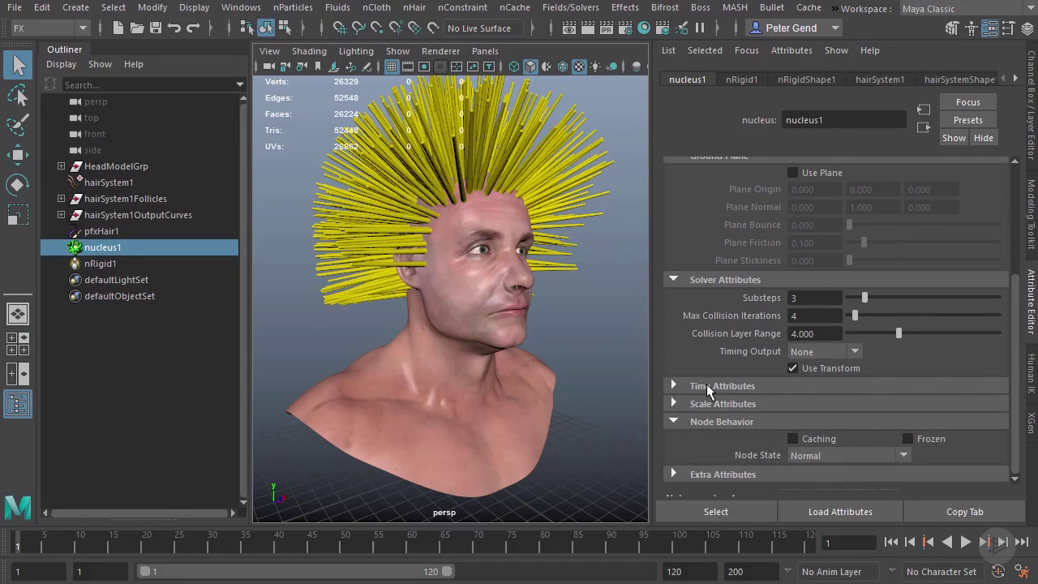
click(706, 386)
drag(1019, 338, 742, 369)
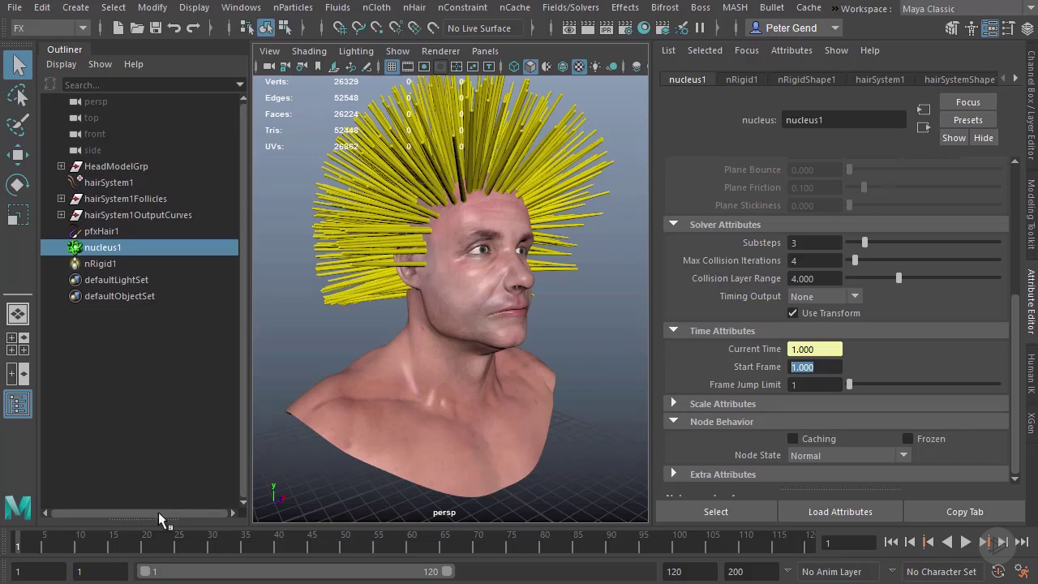
click(815, 369)
click(765, 330)
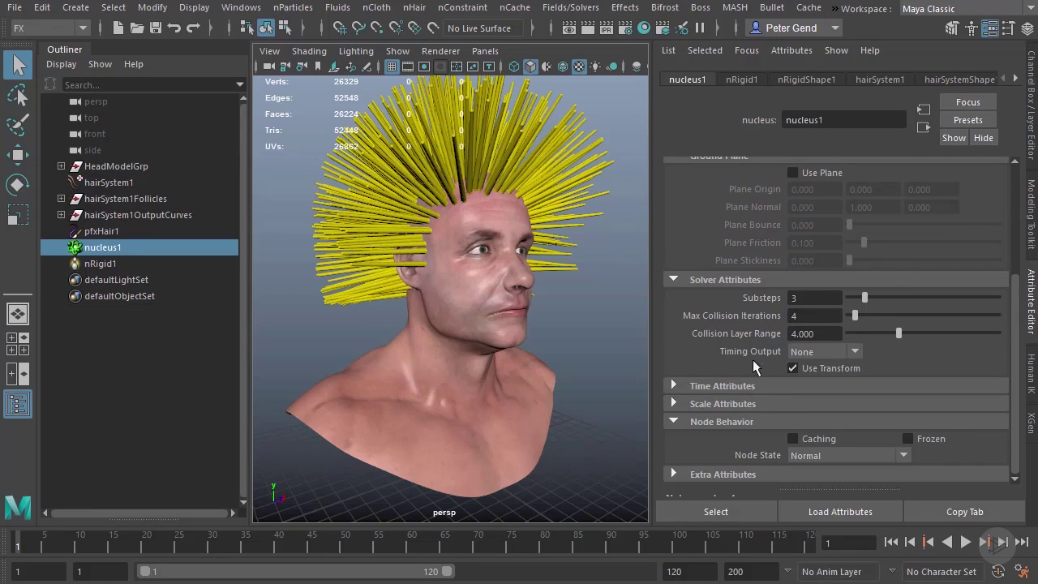
Set Time Scale to 0.1 and play the slow-motion simulation to frame 77.
click(725, 404)
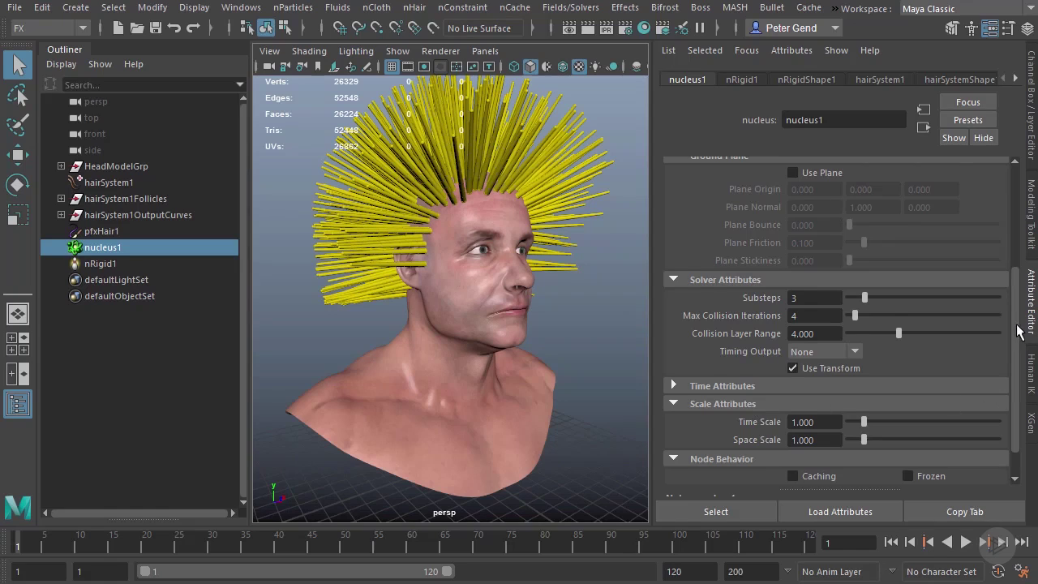
scroll(1019, 372, down, 2)
alt+drag(588, 248, 519, 252)
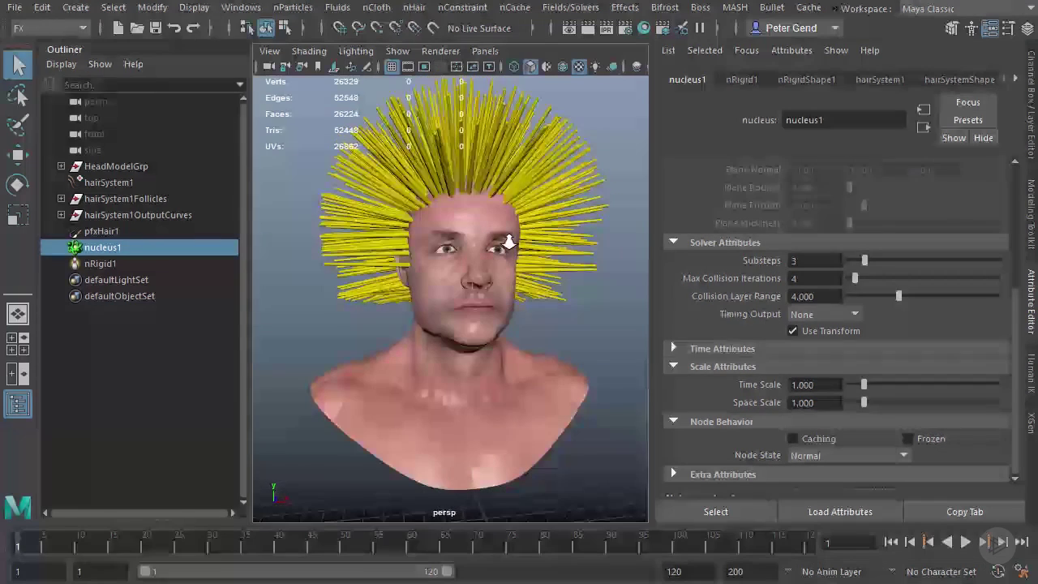
click(813, 385)
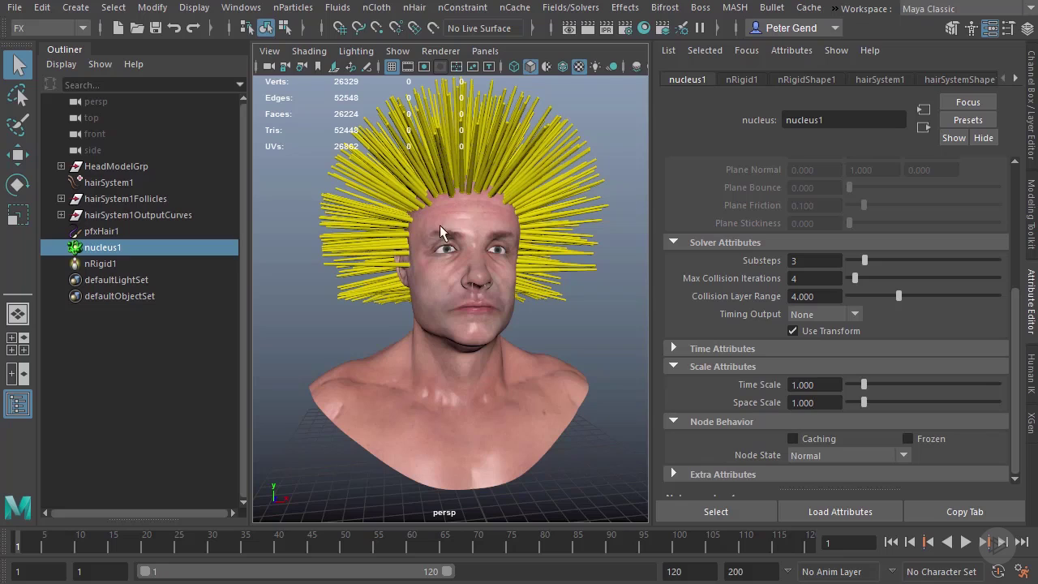
drag(825, 384, 784, 386)
text(.1)
key(Return)
click(965, 541)
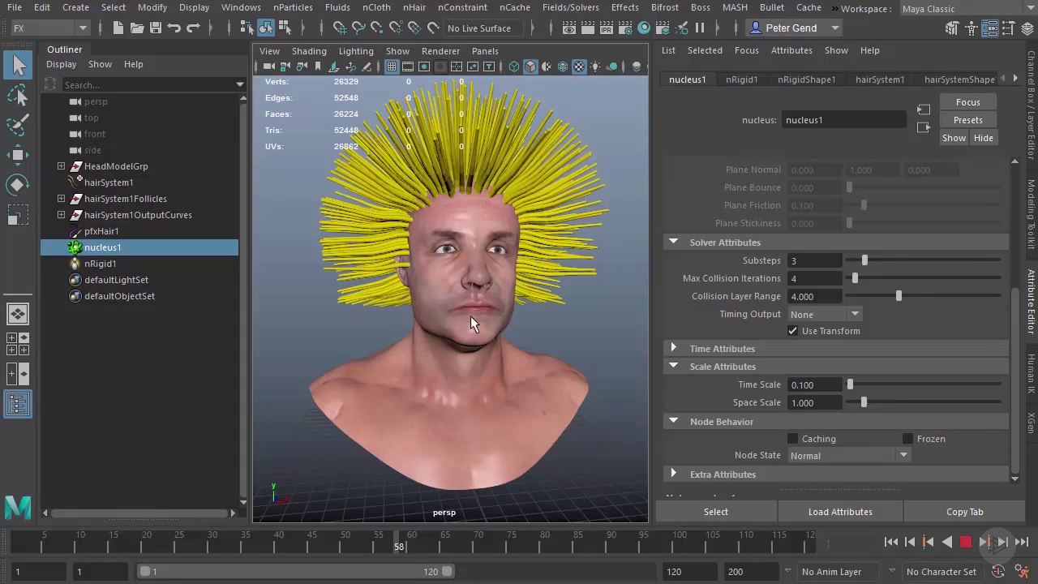
click(965, 541)
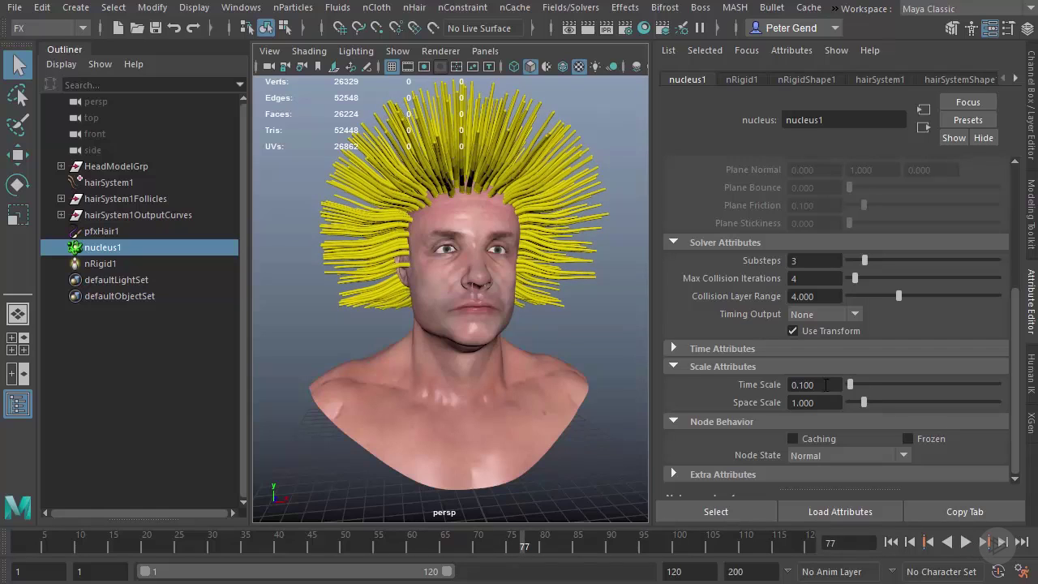
Set Time Scale to 3 and replay from frame 1, stopping around frame 16.
double_click(803, 384)
text(3)
key(Return)
click(890, 542)
click(964, 543)
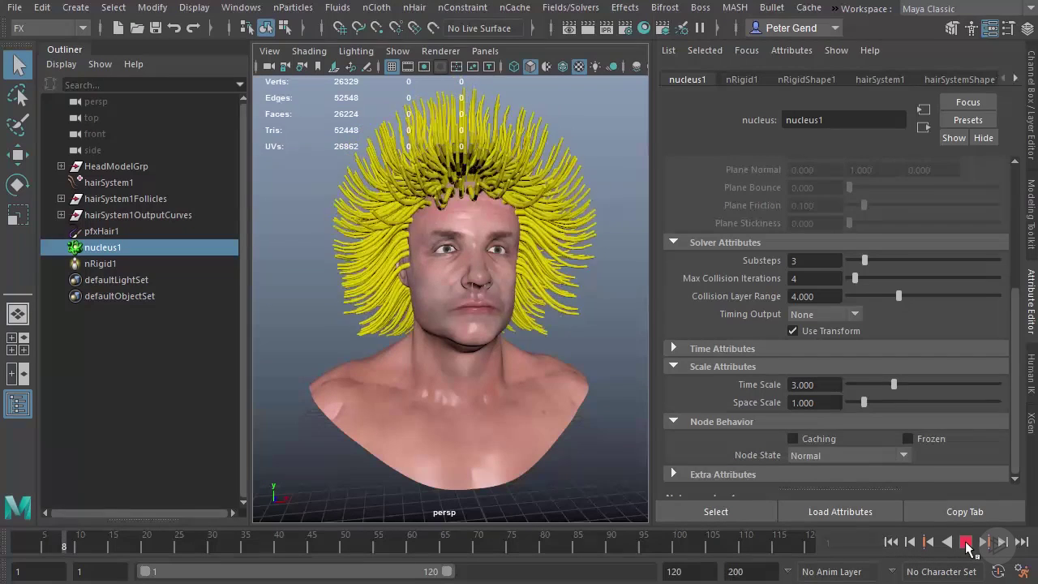
click(964, 542)
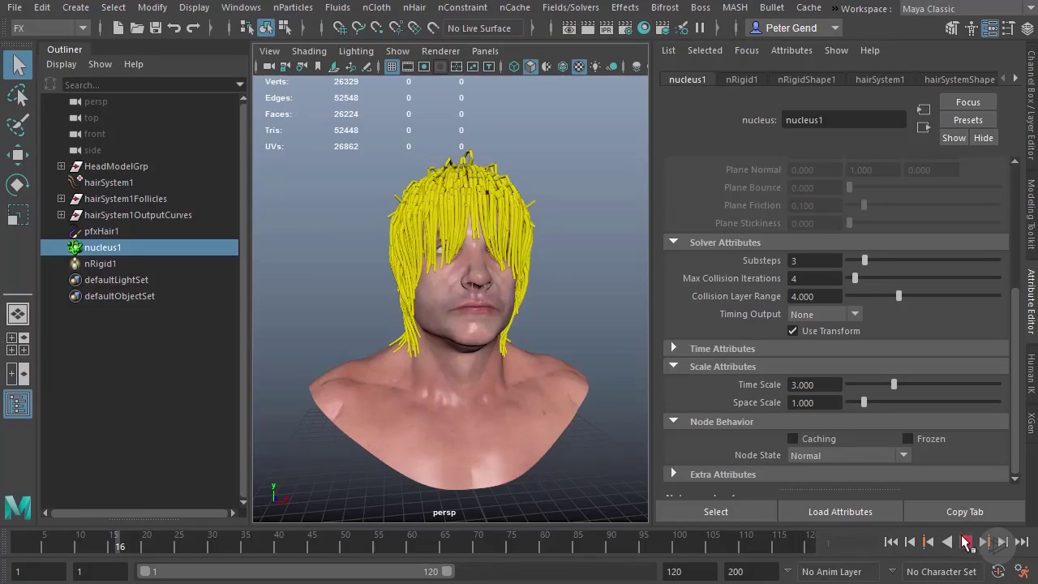
Rewind to frame 1 and reset Time Scale to 1.
click(890, 541)
drag(827, 385, 752, 378)
text(1)
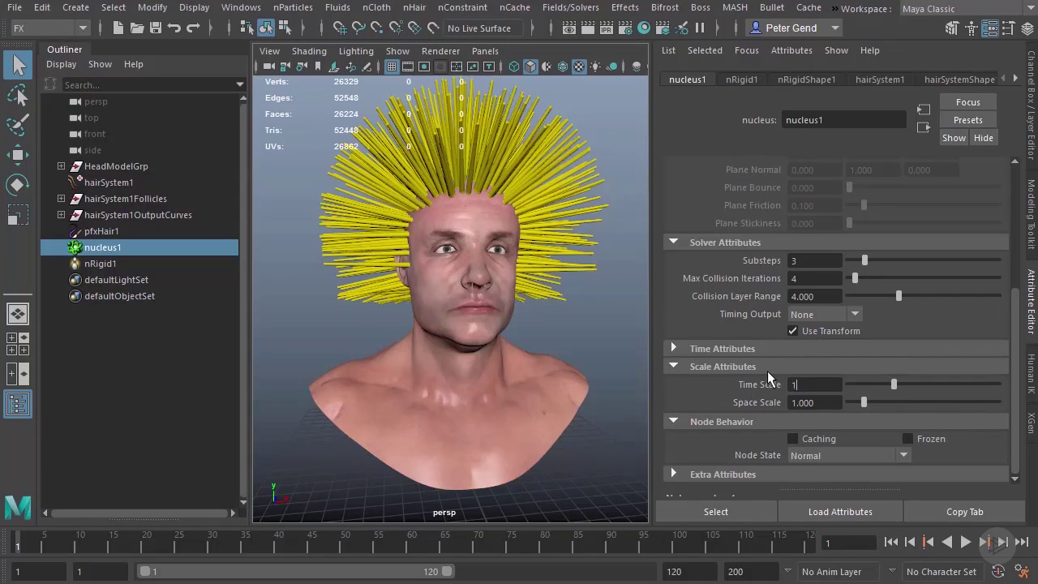
click(829, 401)
drag(830, 390, 794, 403)
alt+drag(419, 252, 478, 192)
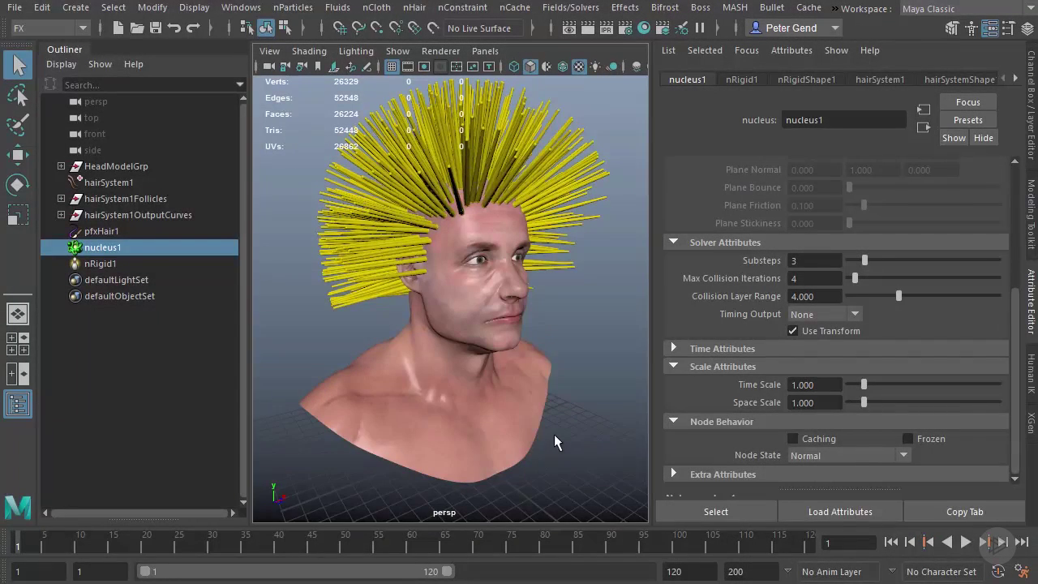
Turn the view to face the head and play a test run of the simulation.
scroll(554, 434, up, 5)
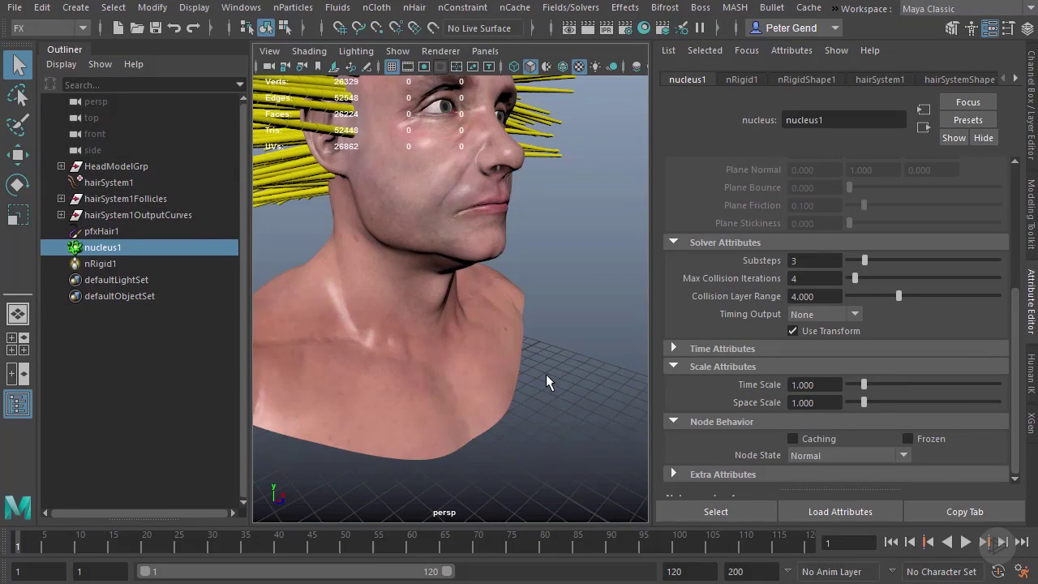
scroll(546, 374, down, 4)
alt+drag(527, 357, 398, 243)
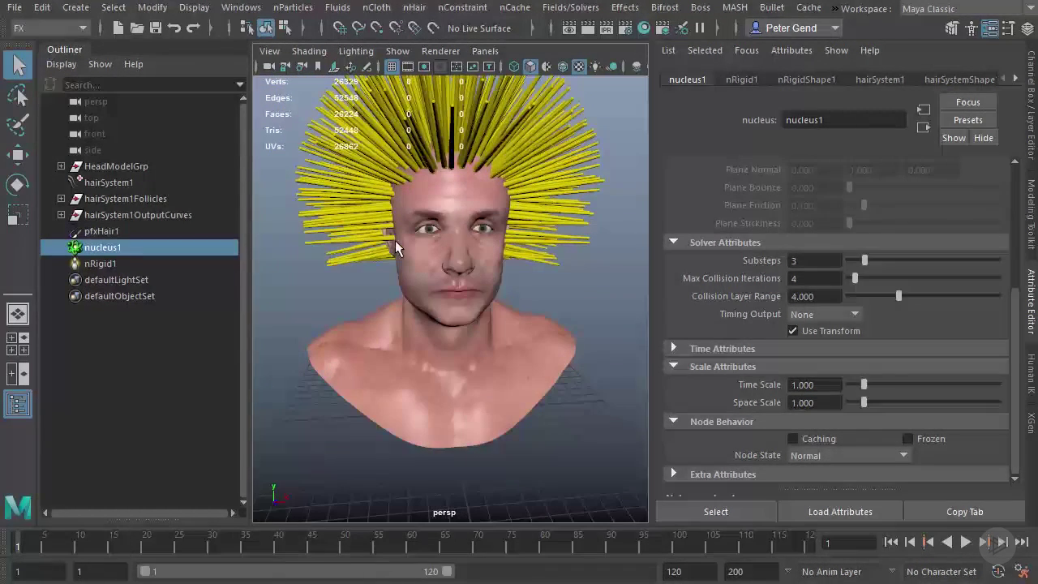
alt+drag(300, 248, 304, 248)
alt+drag(390, 253, 447, 251)
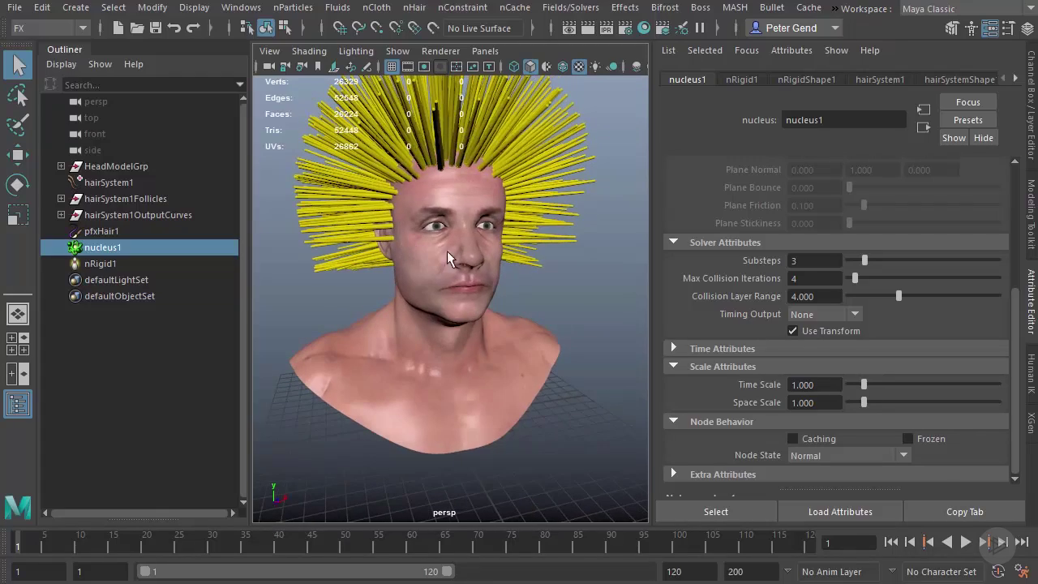
click(964, 541)
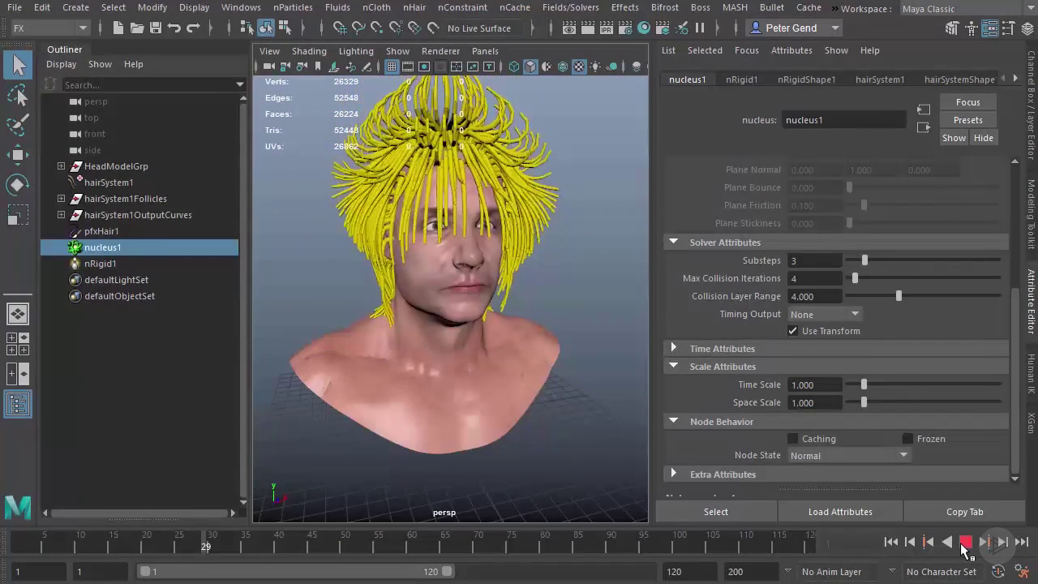
click(964, 541)
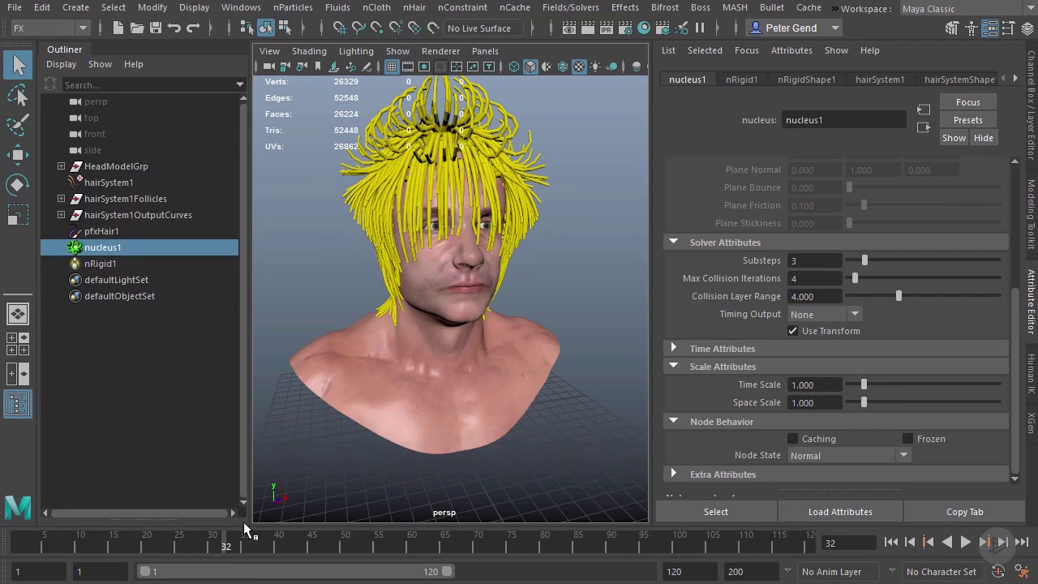
Rewind, set Space Scale to 0.2, and play to inspect the hair drape.
click(891, 542)
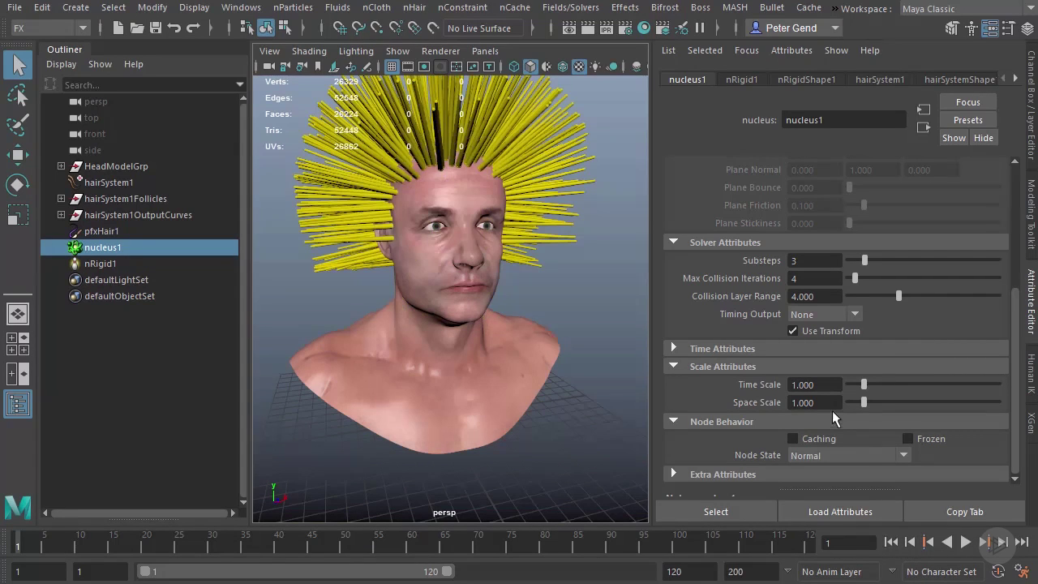
double_click(815, 402)
key(BackSpace)
text(.2)
key(Return)
click(965, 541)
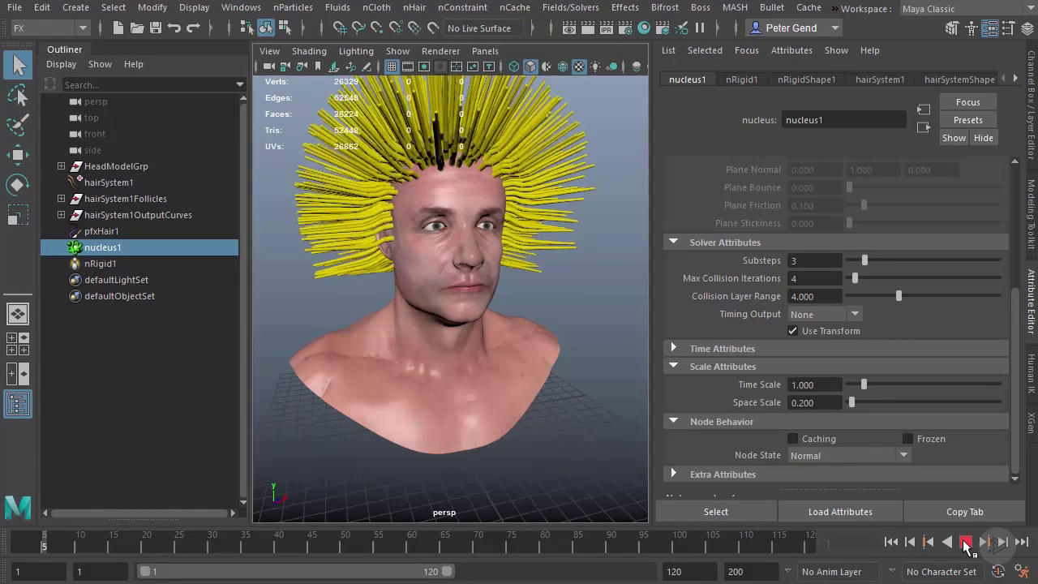
click(965, 541)
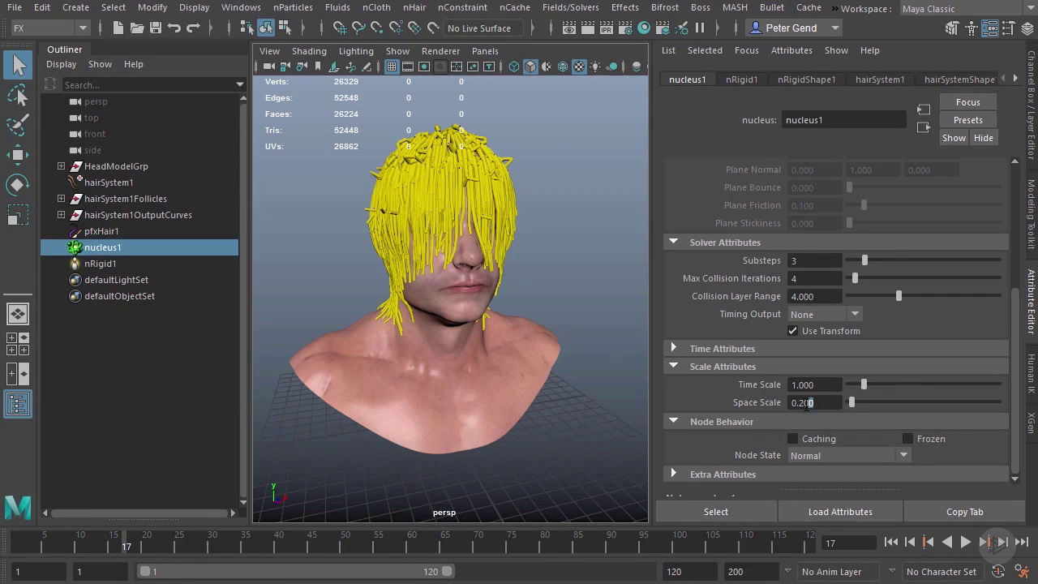
Change Space Scale to 0.15 and replay the simulation from the first frame.
text(15)
key(Return)
click(891, 542)
click(964, 541)
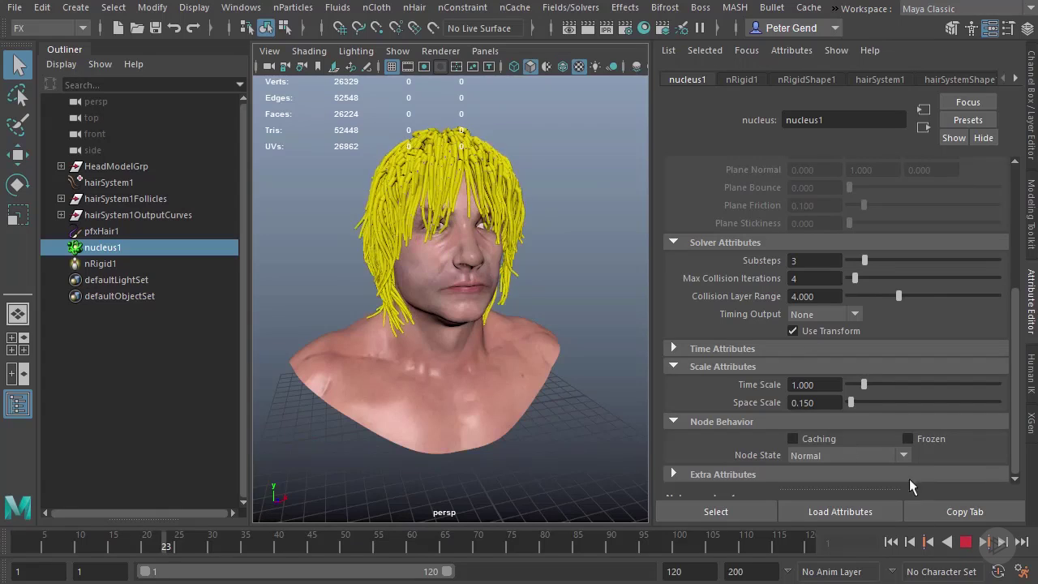
click(964, 542)
click(891, 542)
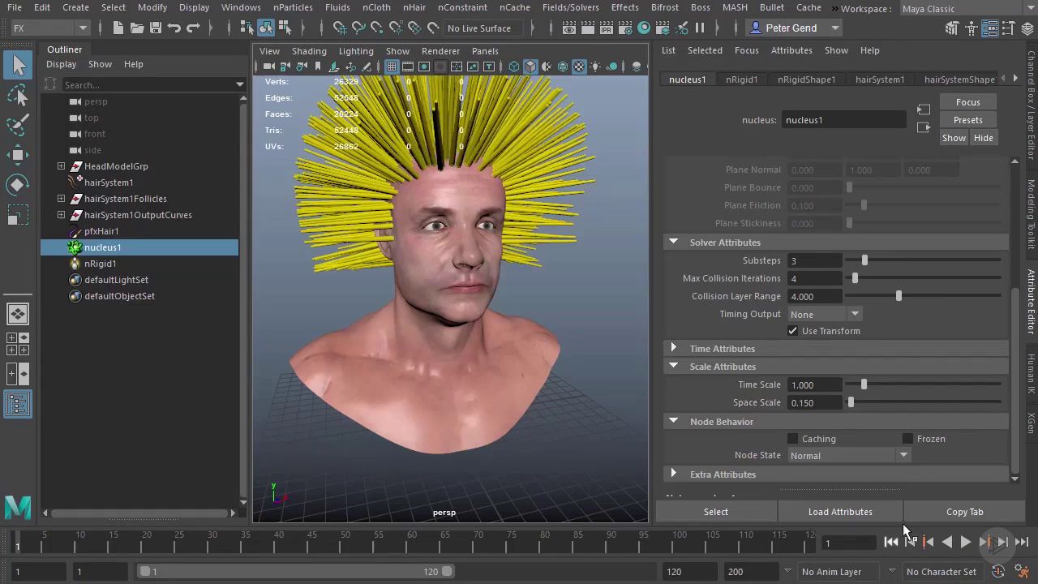
drag(1011, 365, 1014, 198)
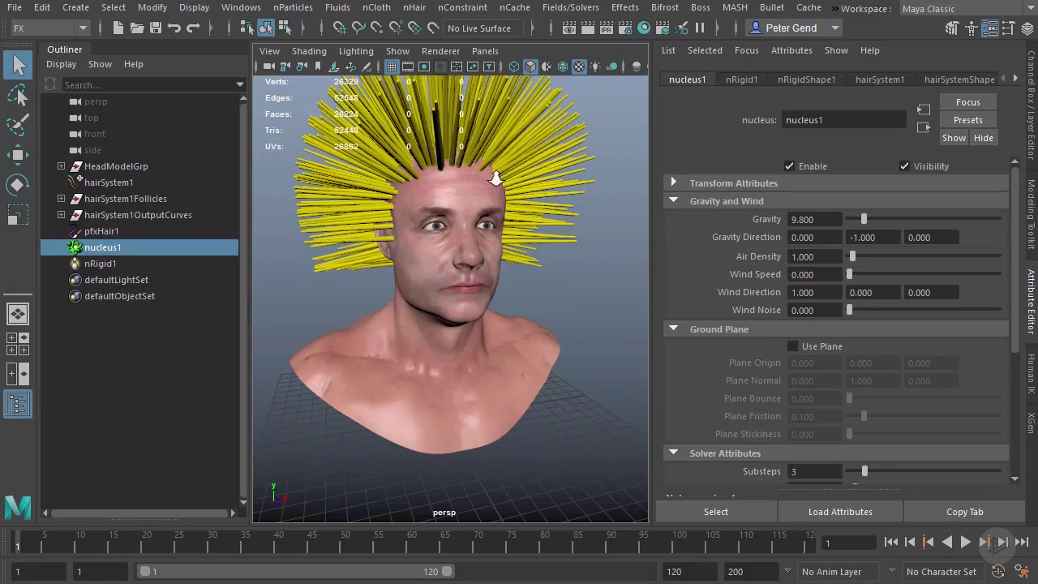
alt+drag(496, 180, 624, 235)
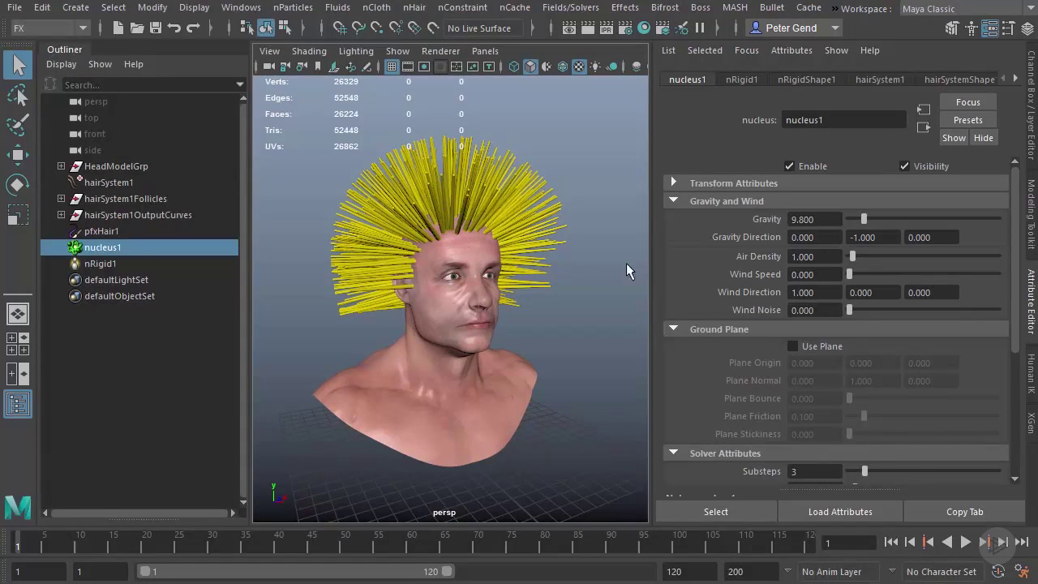
scroll(475, 236, up, 4)
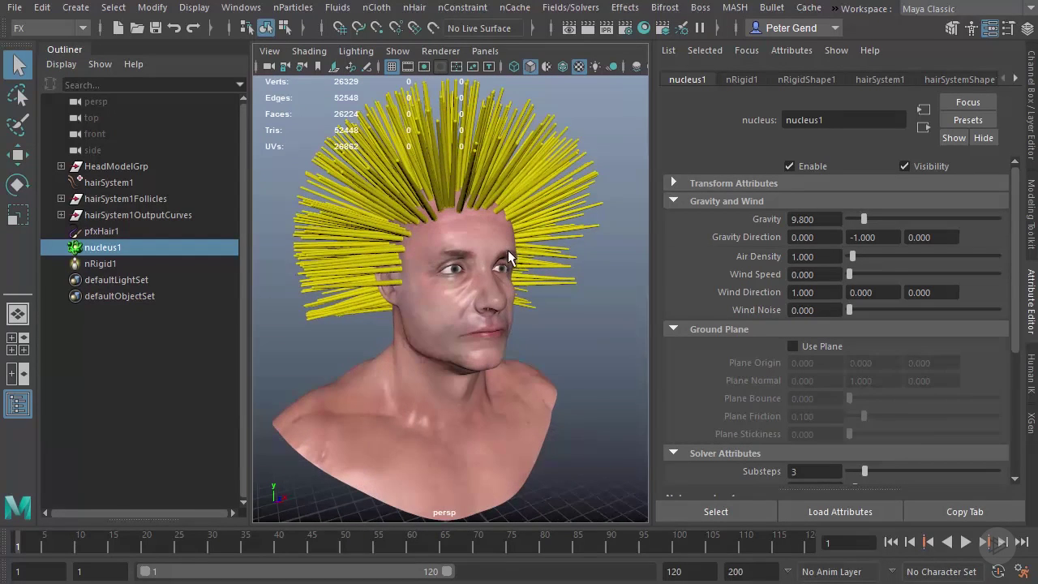
alt+drag(564, 306, 561, 310)
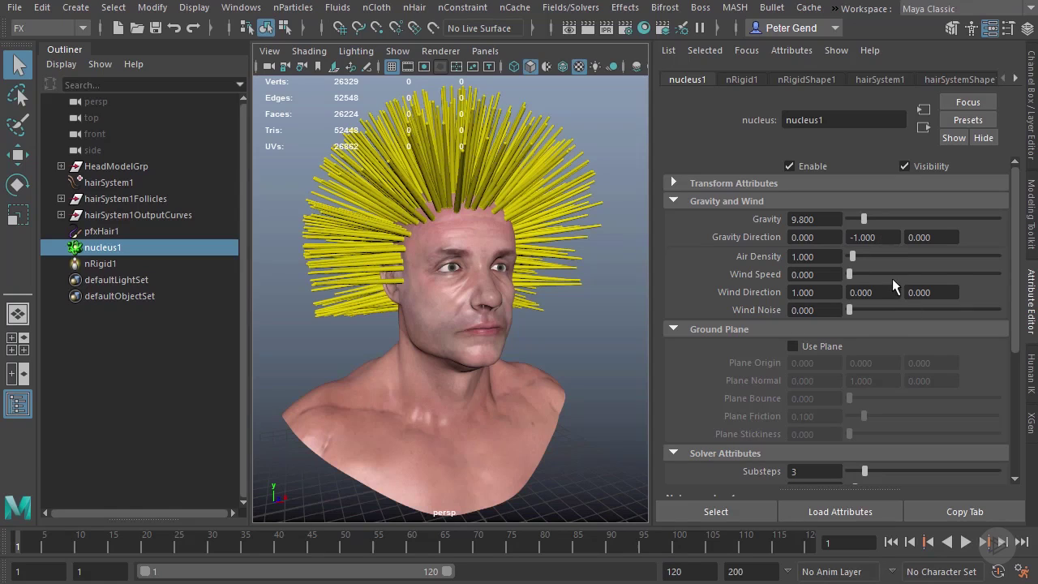
alt+drag(587, 278, 371, 175)
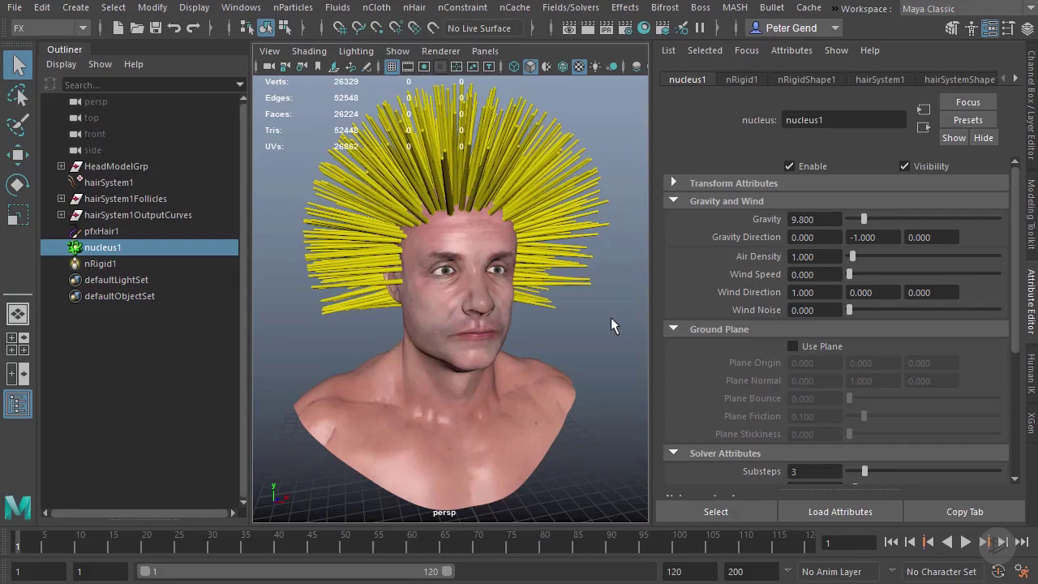
mouse_move(612, 318)
alt+mouse_down()
mouse_move(574, 321)
mouse_move(601, 320)
alt+mouse_up()
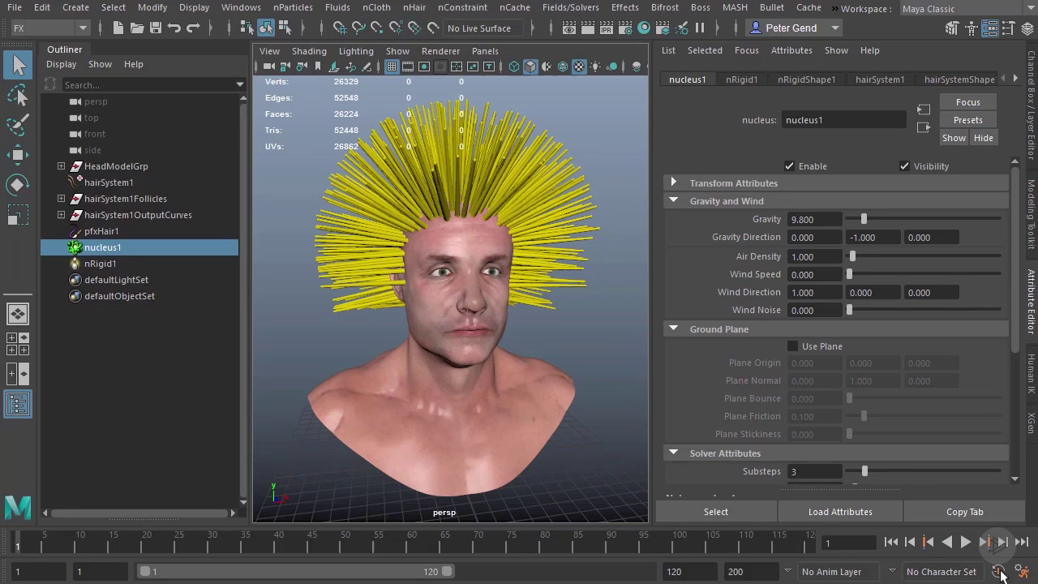
Play the simulation to frame 76 and select hairSystem1OutputCurves.
click(965, 542)
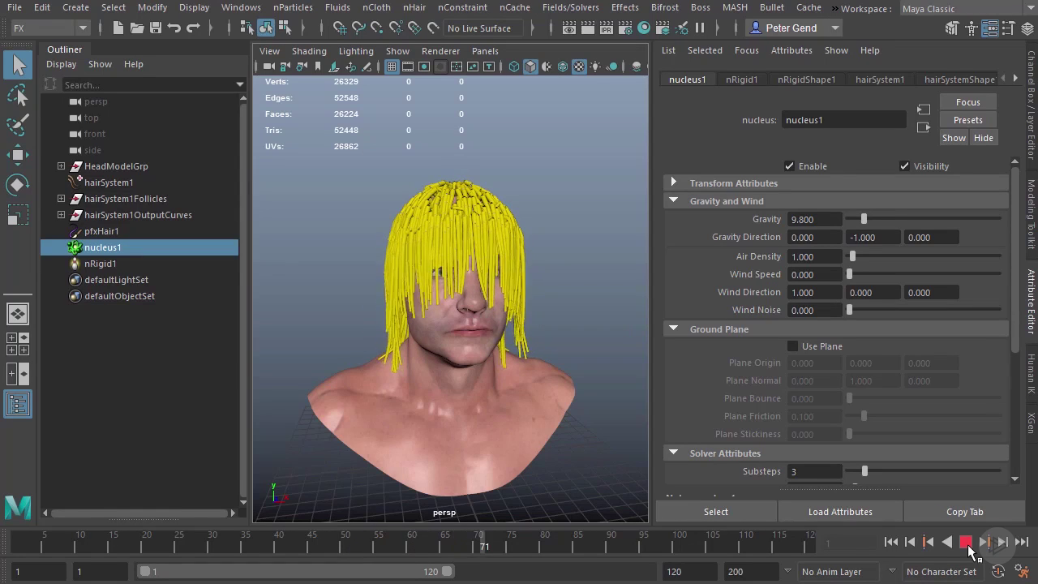
click(965, 541)
alt+drag(507, 231, 310, 236)
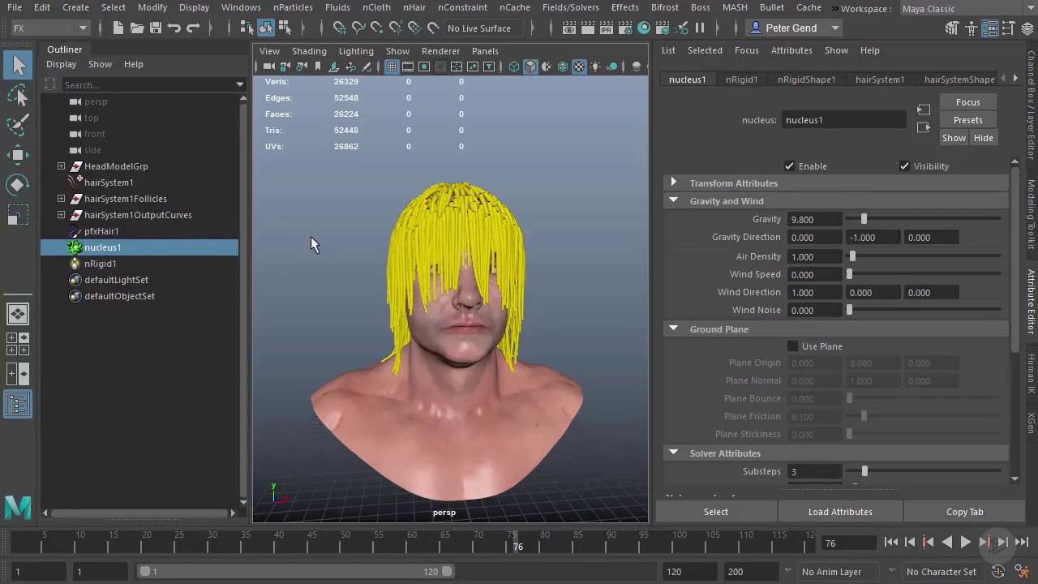
click(146, 216)
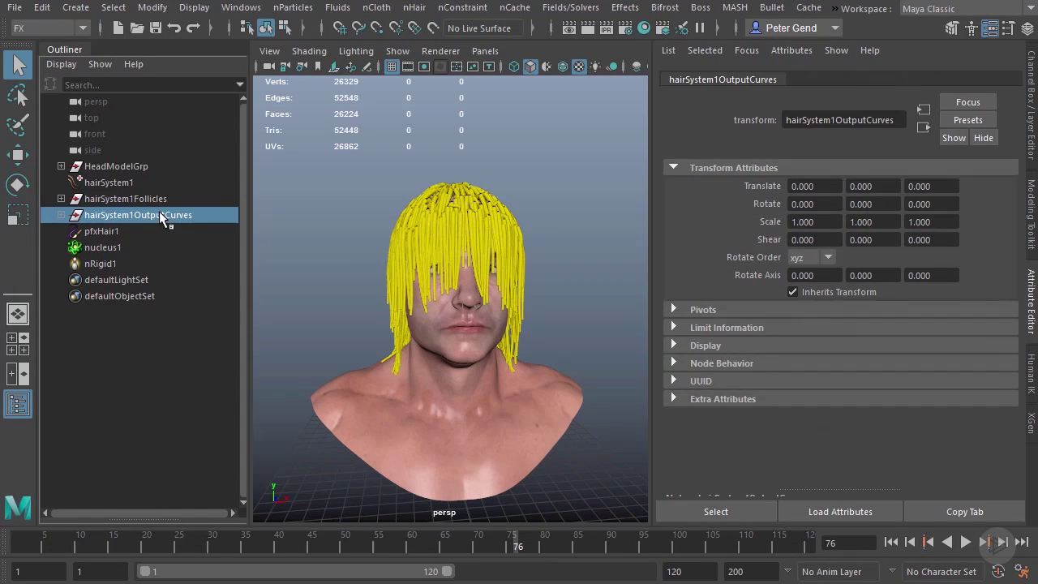
Apply nHair > Set Start Position > From Current to keep the frame-76 pose.
click(425, 13)
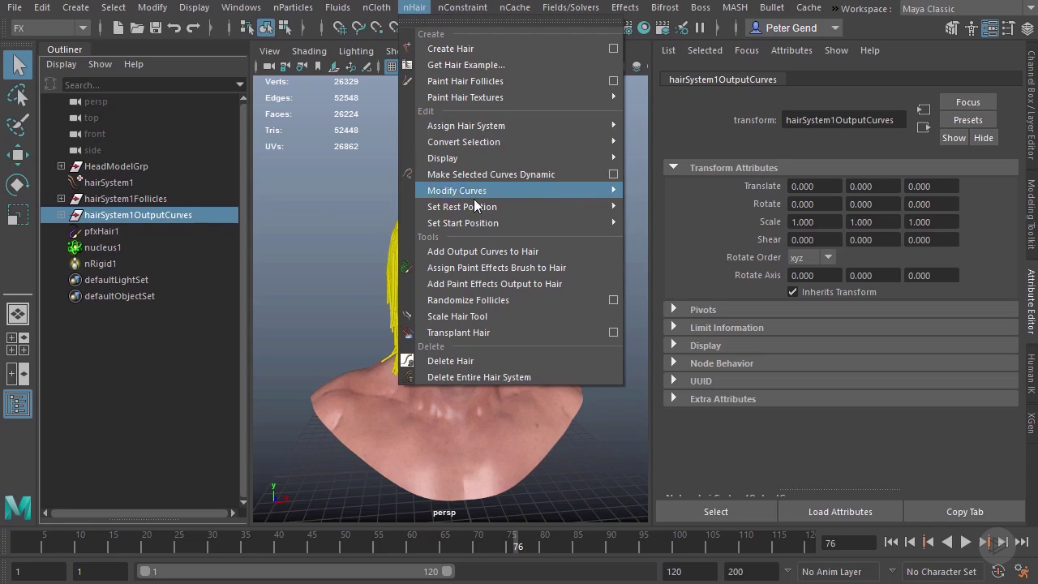
mouse_move(468, 224)
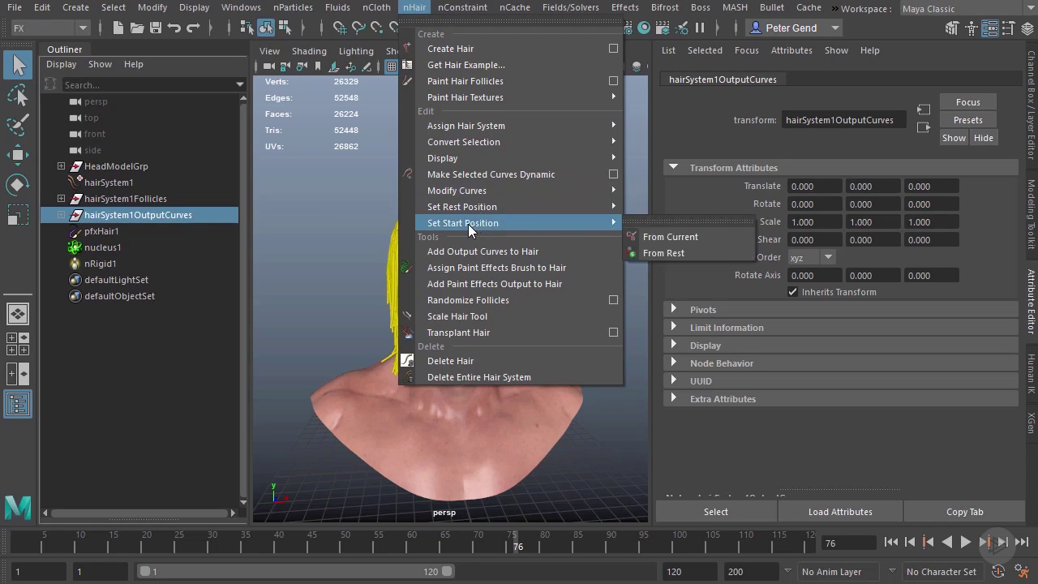
click(671, 239)
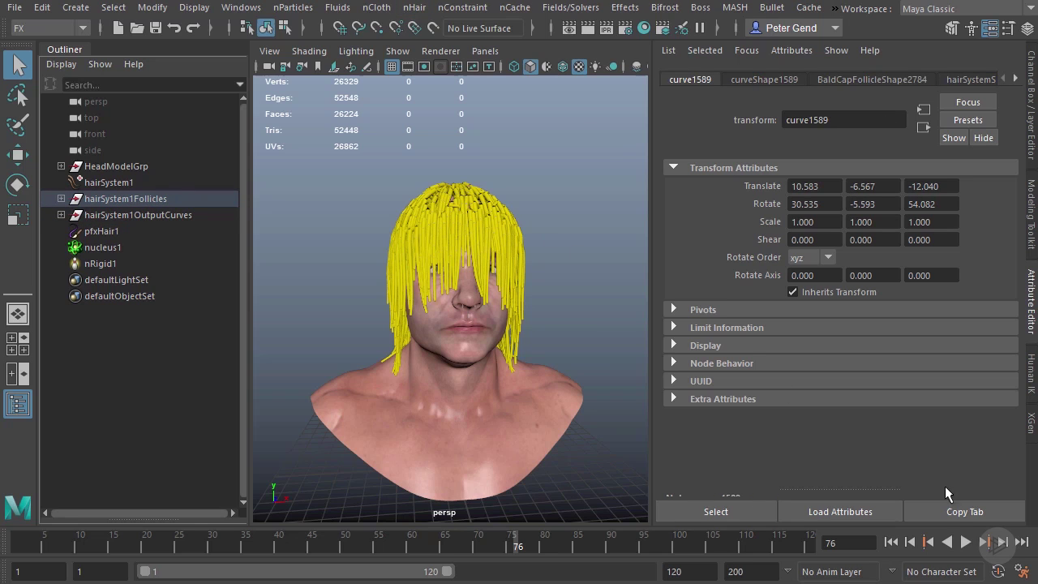
Play the simulation from frame 1 to confirm the hair starts relaxed, then rewind.
click(890, 541)
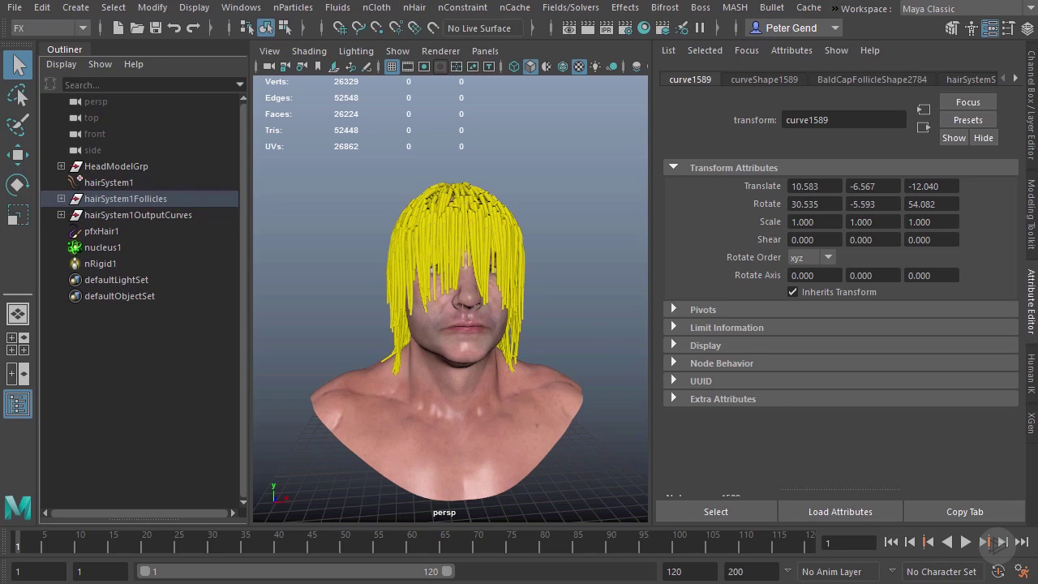
click(966, 542)
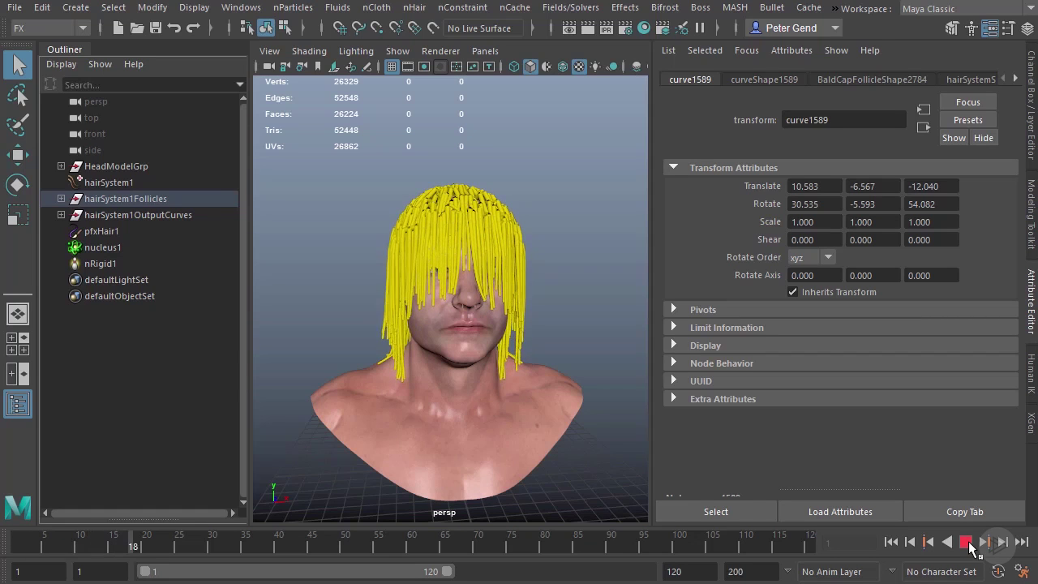
click(966, 543)
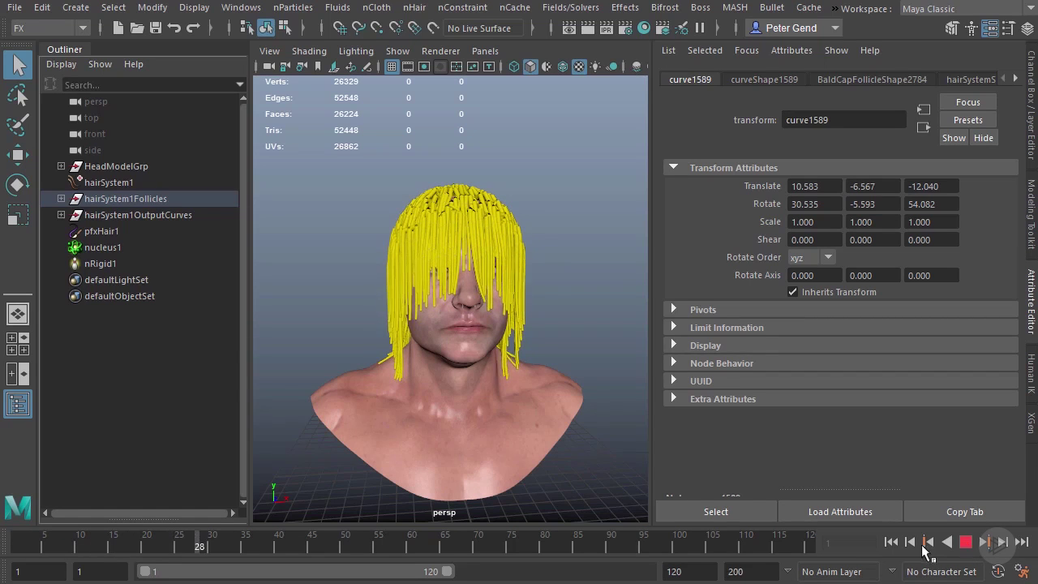
click(890, 541)
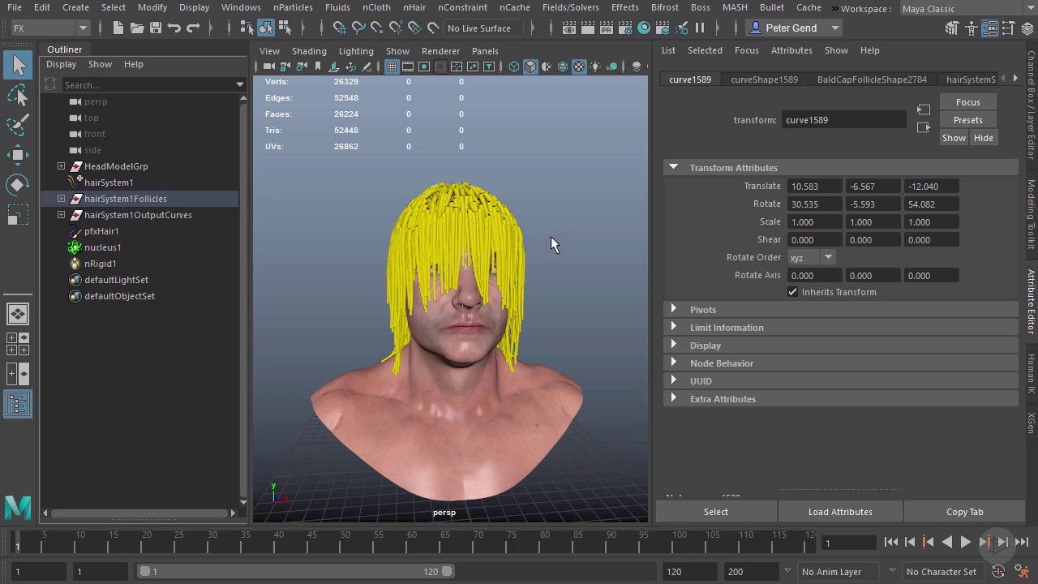
Select hairSystem1 and then nucleus1 in the Outliner to inspect their attributes.
alt+drag(530, 241, 560, 249)
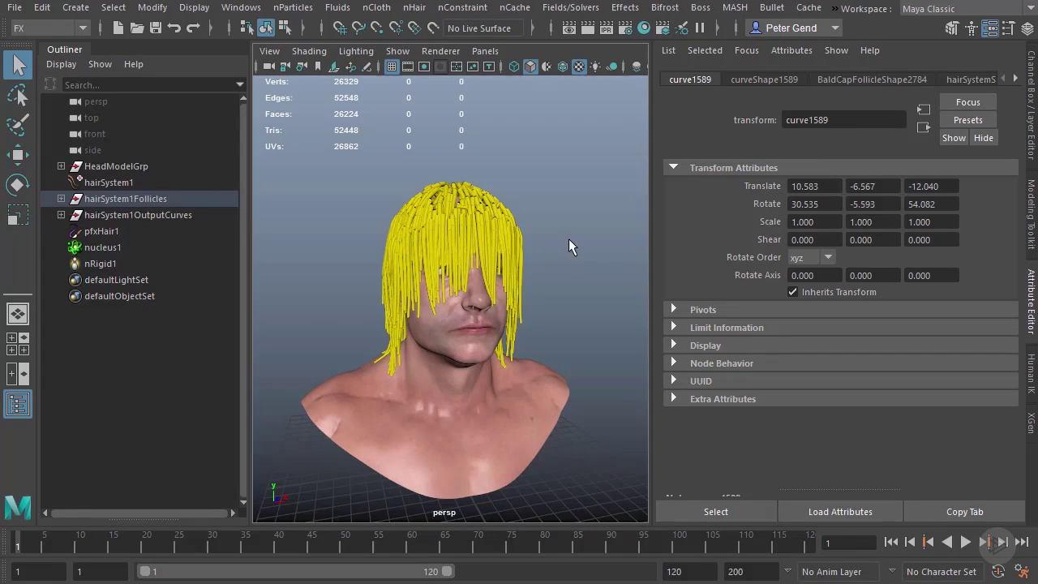
click(130, 183)
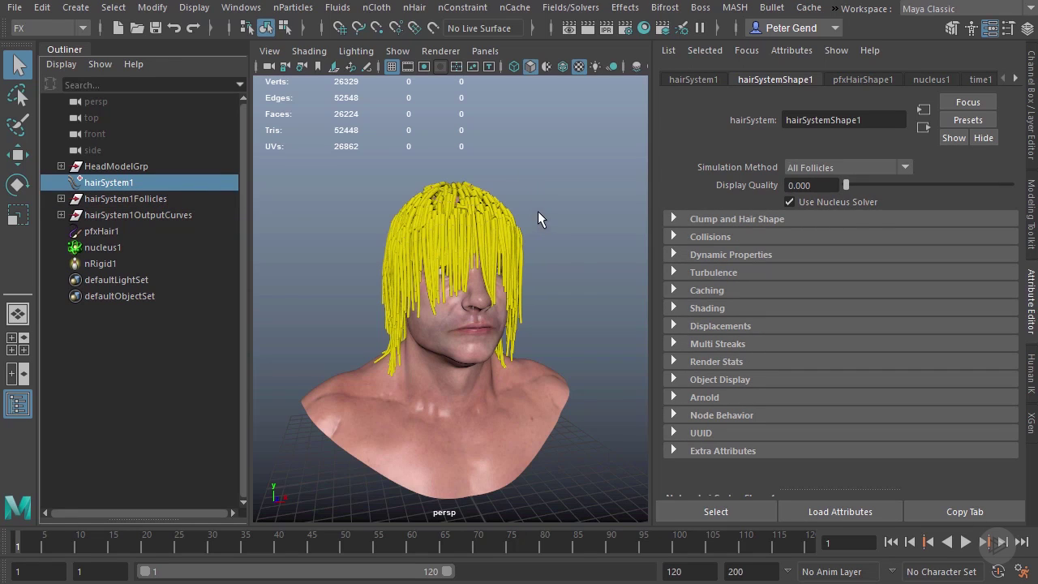
click(131, 246)
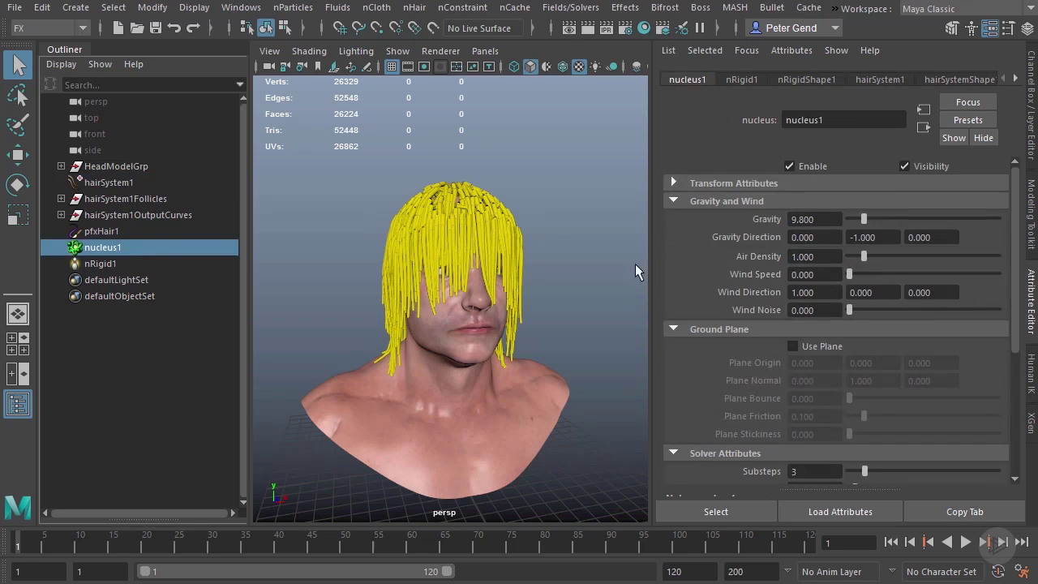